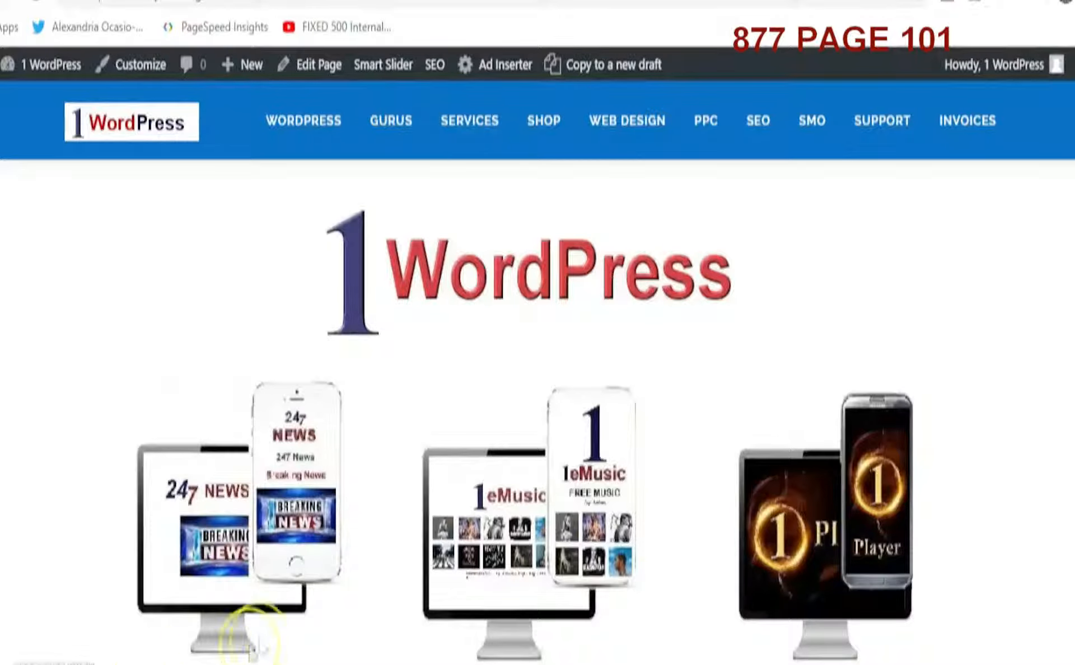
# Open the site's Invoices page and scroll through its content
pyautogui.click(960, 123)
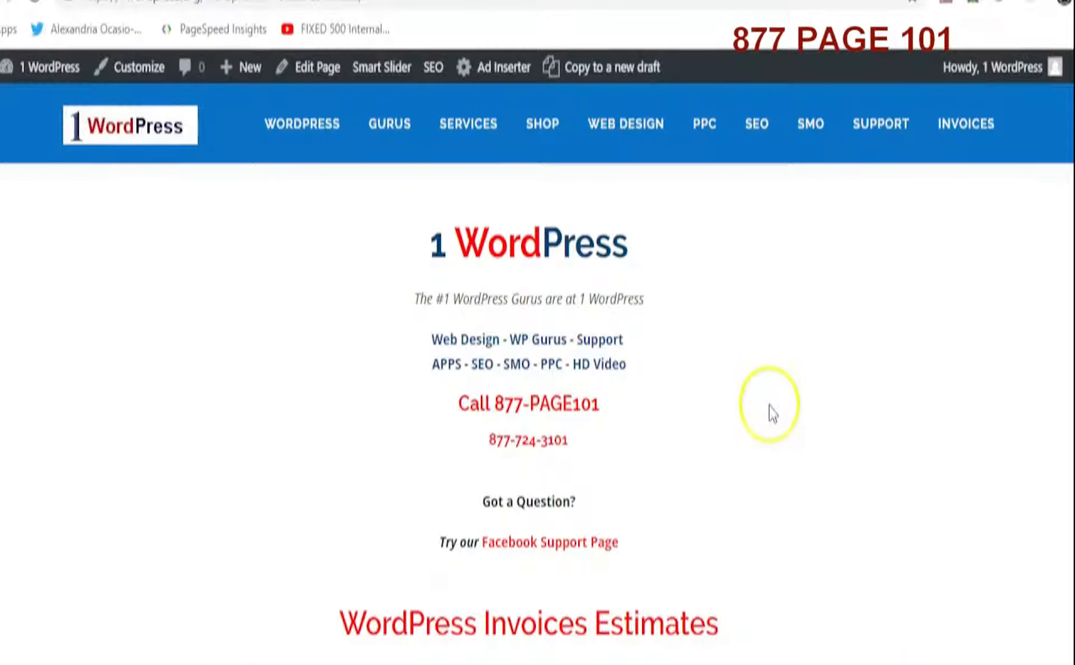
pyautogui.scroll(-6, 770, 414)
pyautogui.scroll(-10, 773, 414)
pyautogui.scroll(2, 771, 415)
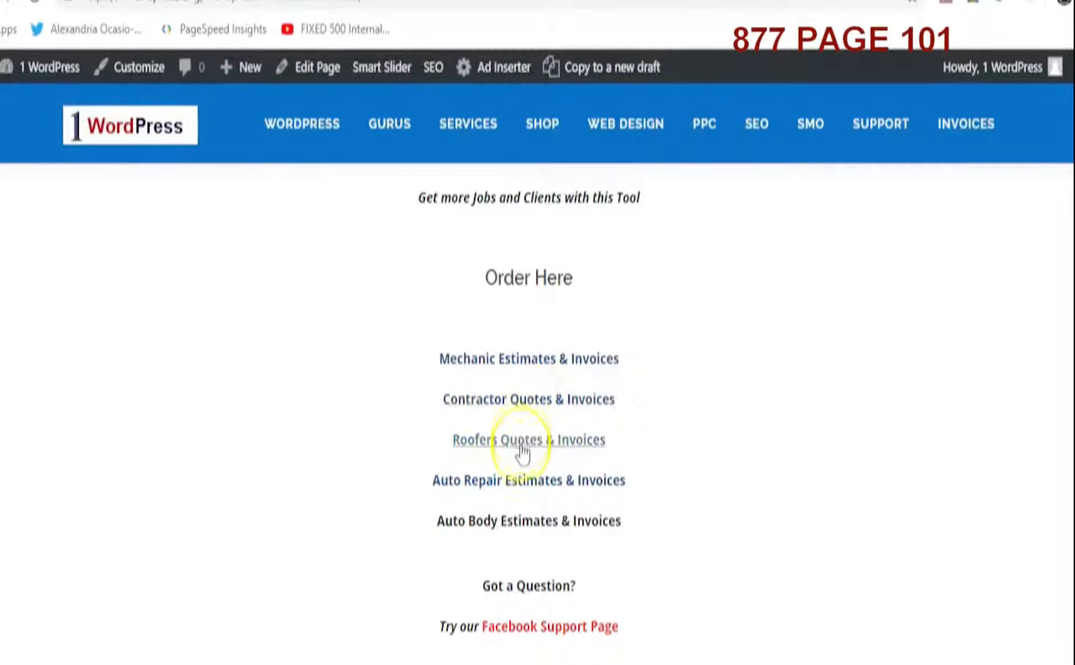
# Open the Mechanic Estimates & Invoices page, then the Auto Repair Shop sample invoice, and scroll through it
pyautogui.click(530, 359)
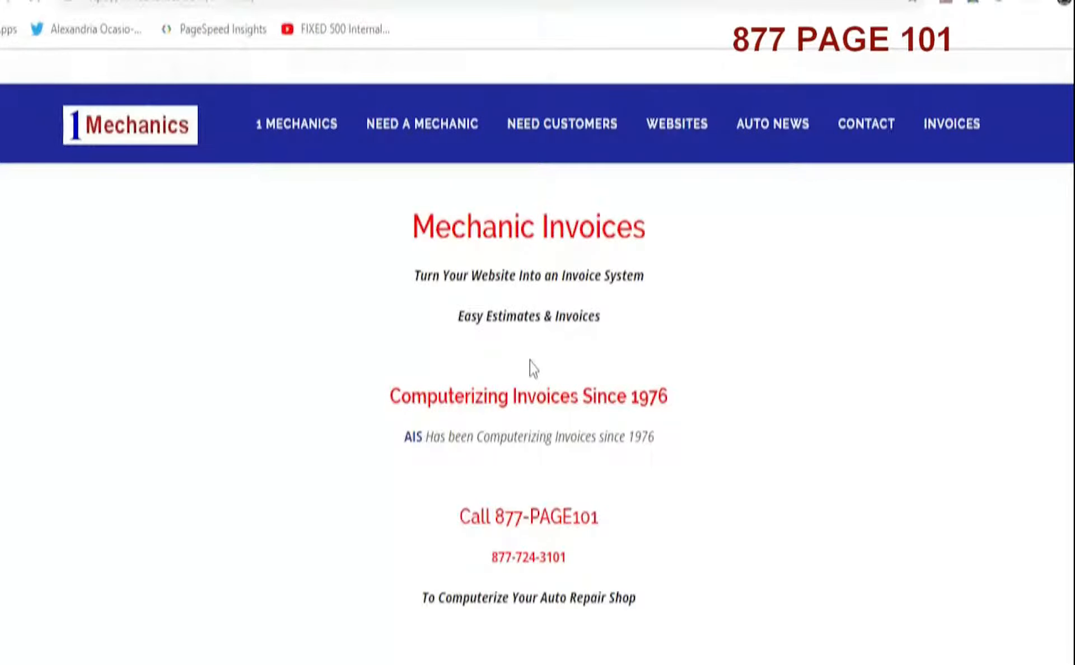
pyautogui.scroll(-5, 663, 475)
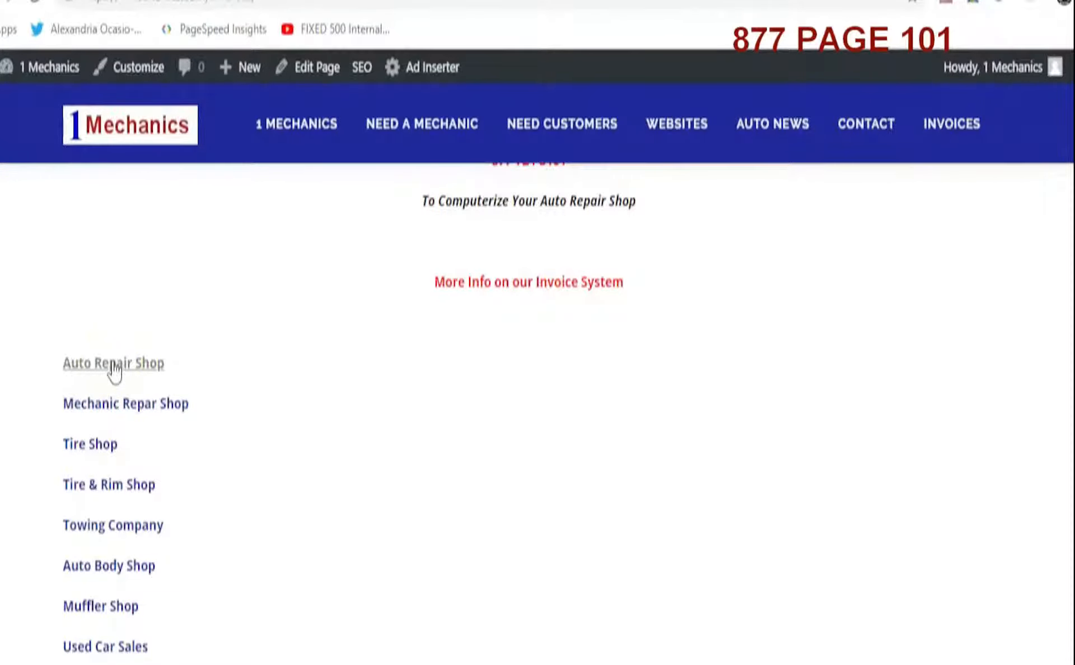
pyautogui.click(115, 416)
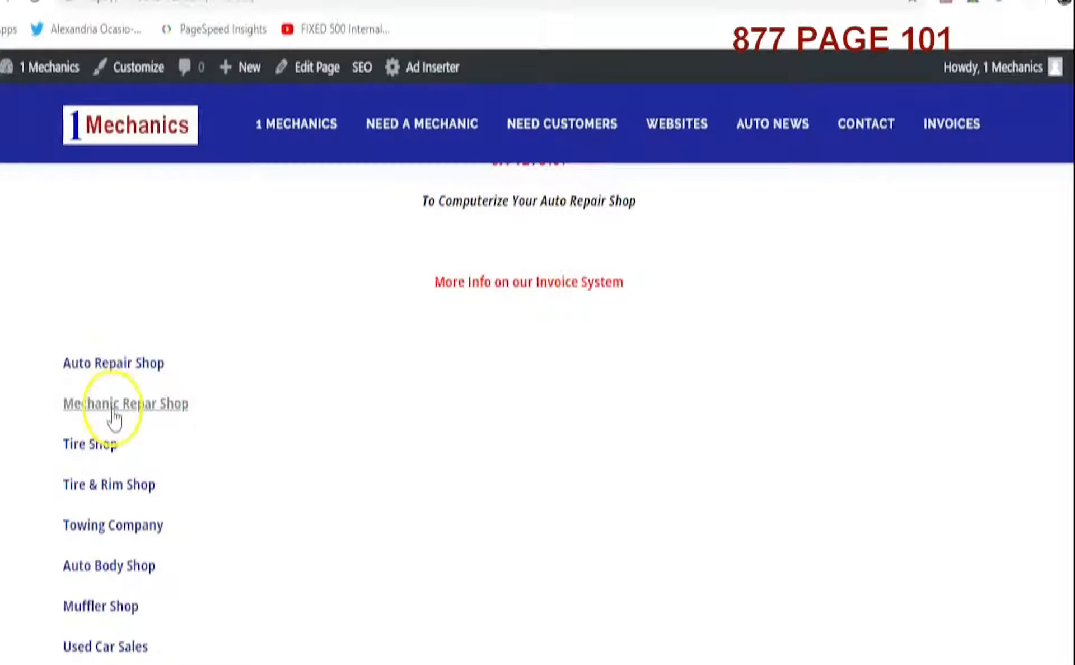
pyautogui.click(106, 370)
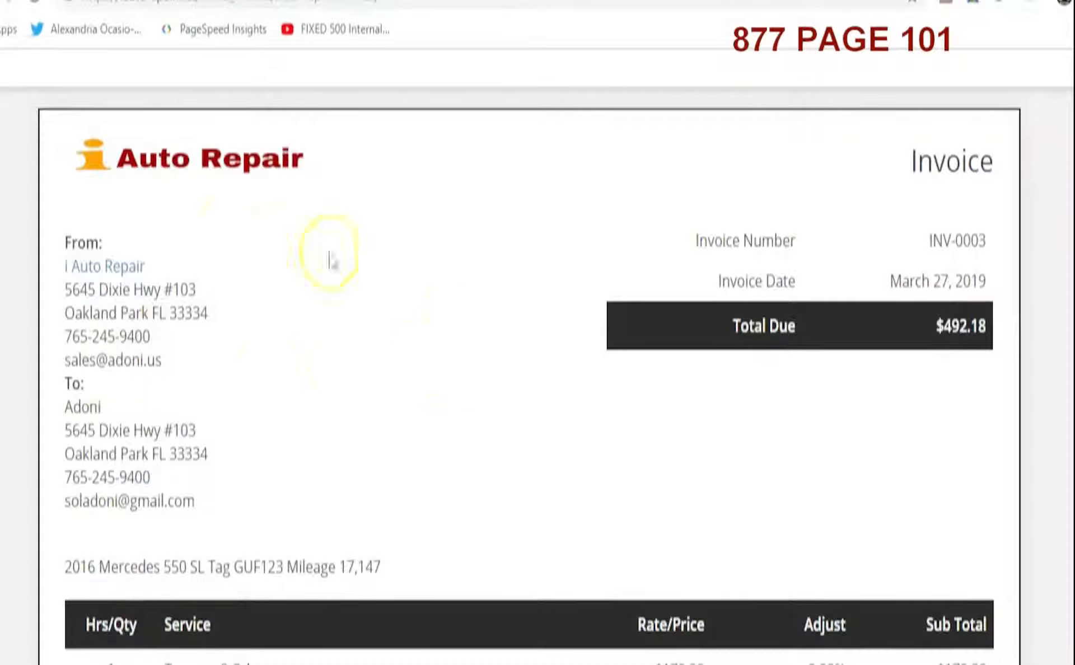
pyautogui.scroll(-5, 344, 375)
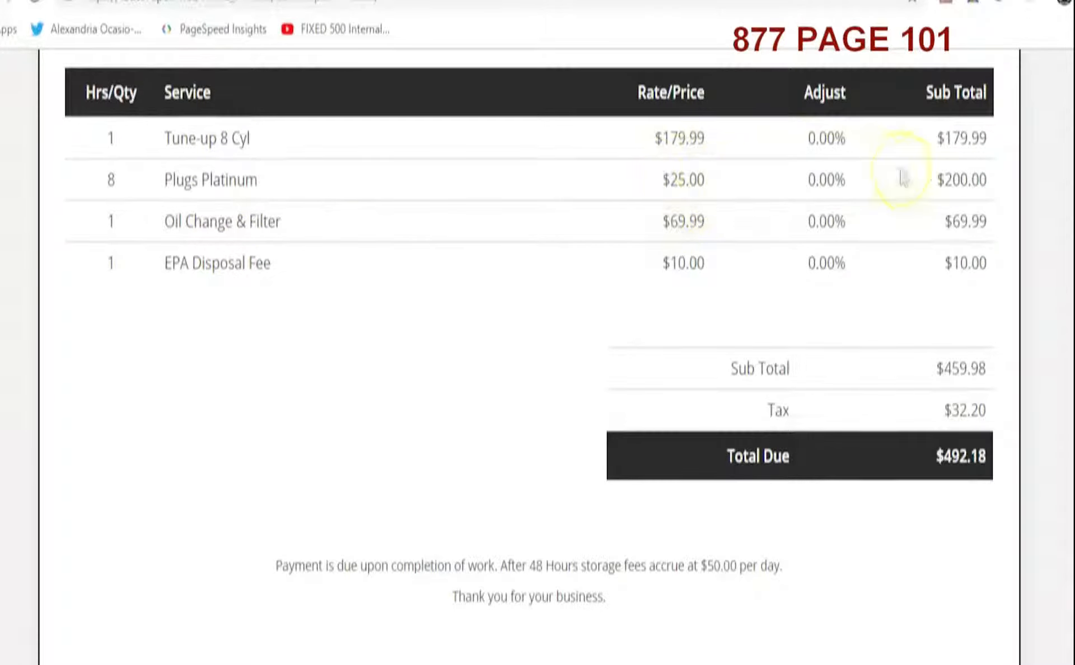
pyautogui.scroll(10, 314, 524)
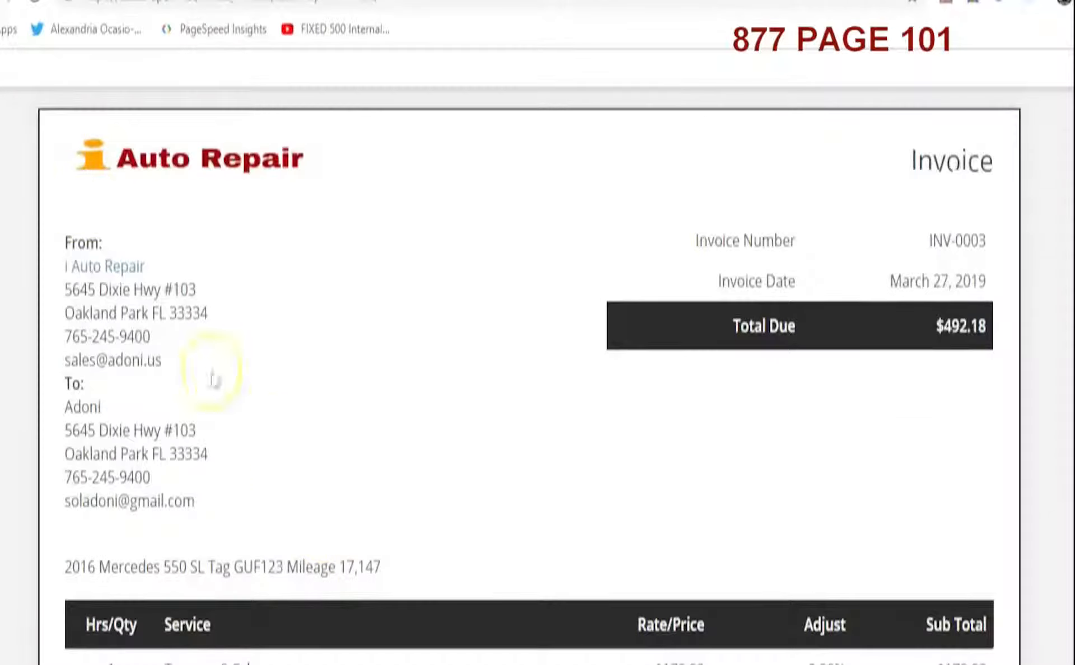
# Switch to the WordPress dashboard and start adding a new quote
pyautogui.click(9, 2)
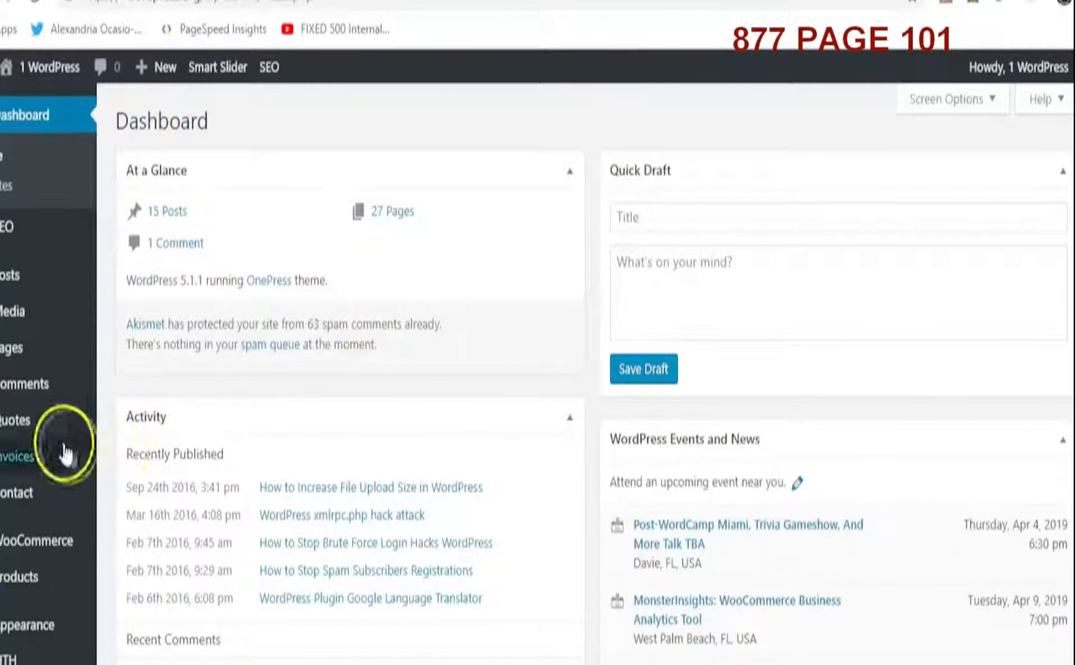
pyautogui.moveTo(16, 431)
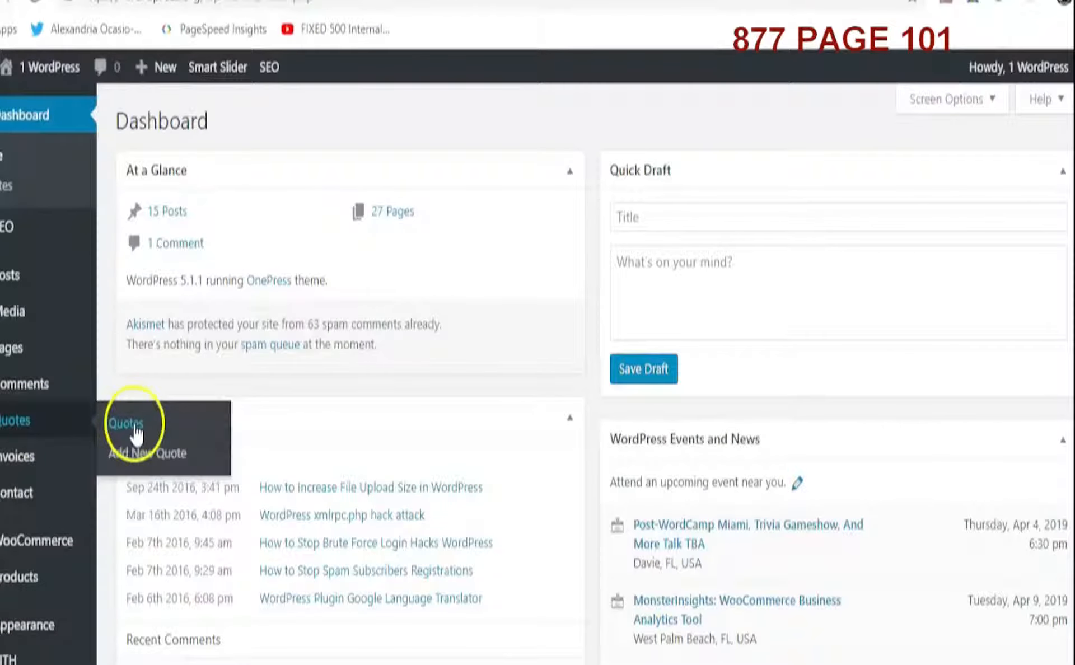
pyautogui.moveTo(32, 470)
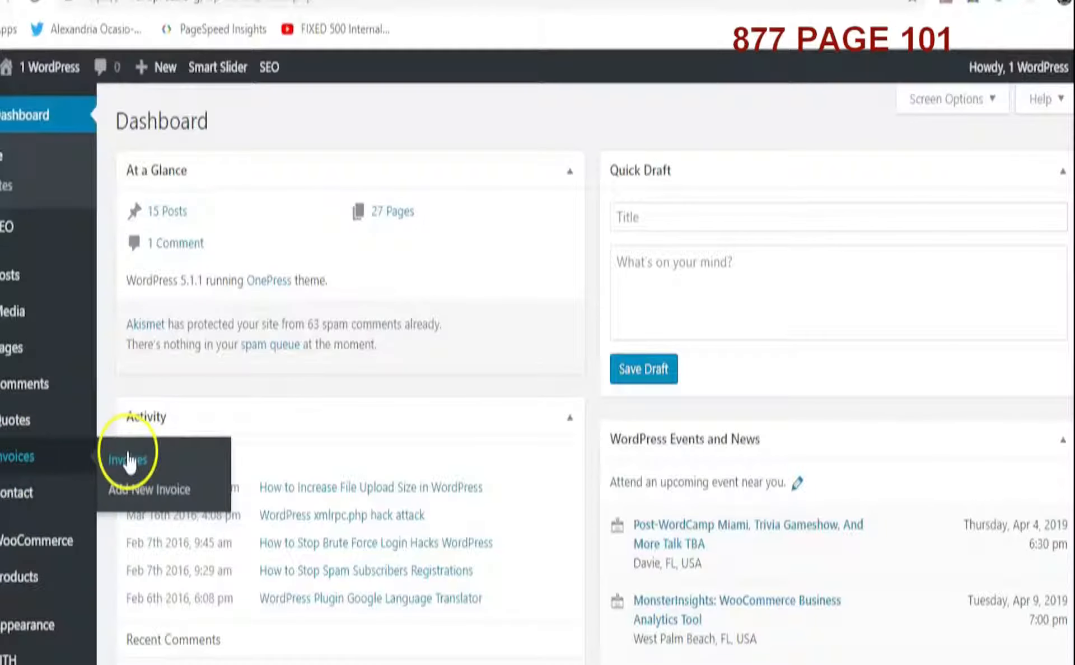
pyautogui.click(133, 470)
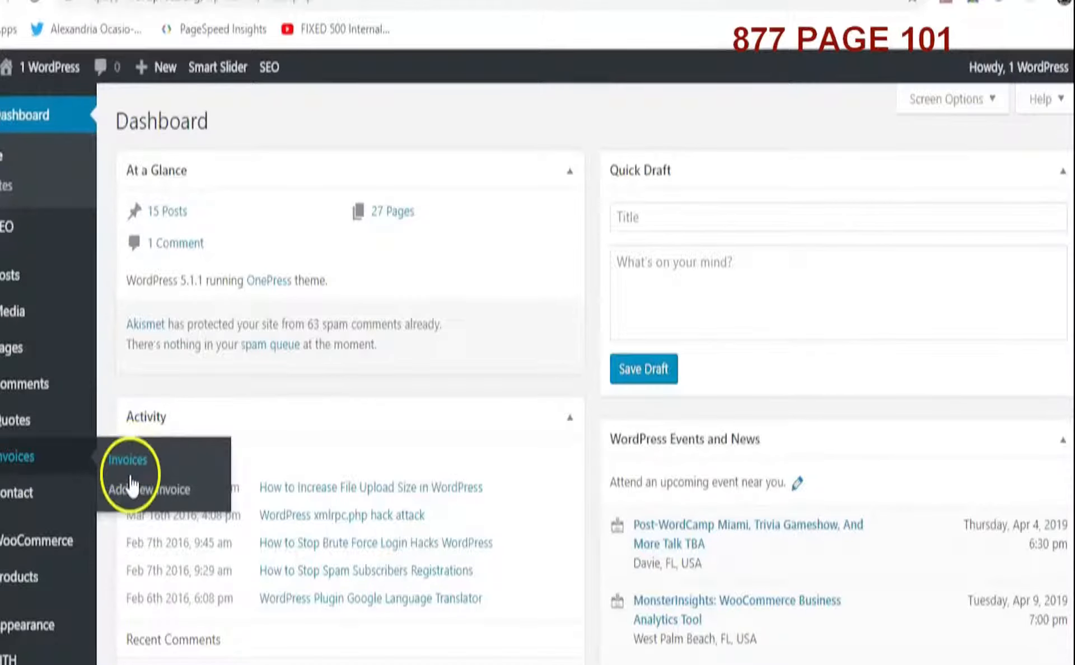
pyautogui.click(130, 494)
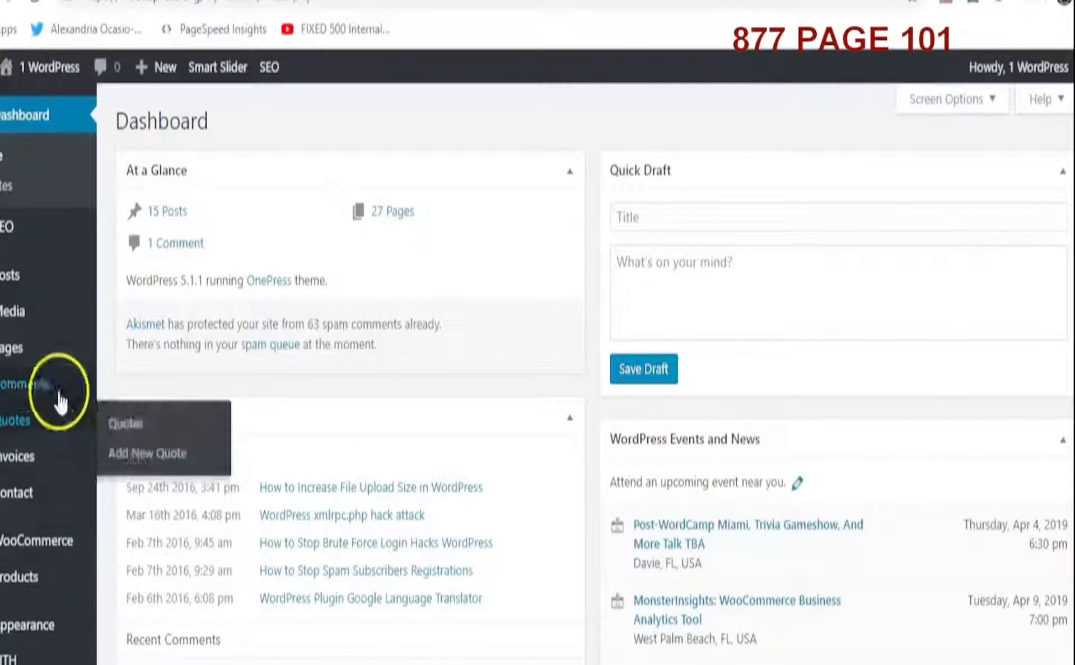
pyautogui.moveTo(60, 429)
pyautogui.click(144, 455)
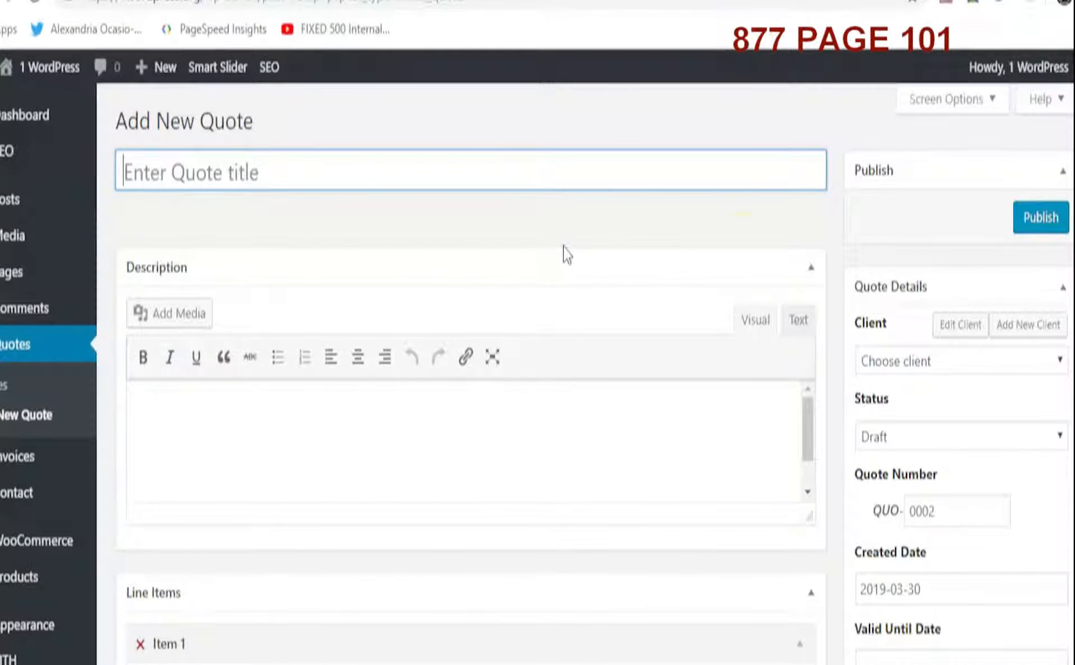
# Select the existing client for the quote and title it Web Design Work
pyautogui.click(907, 362)
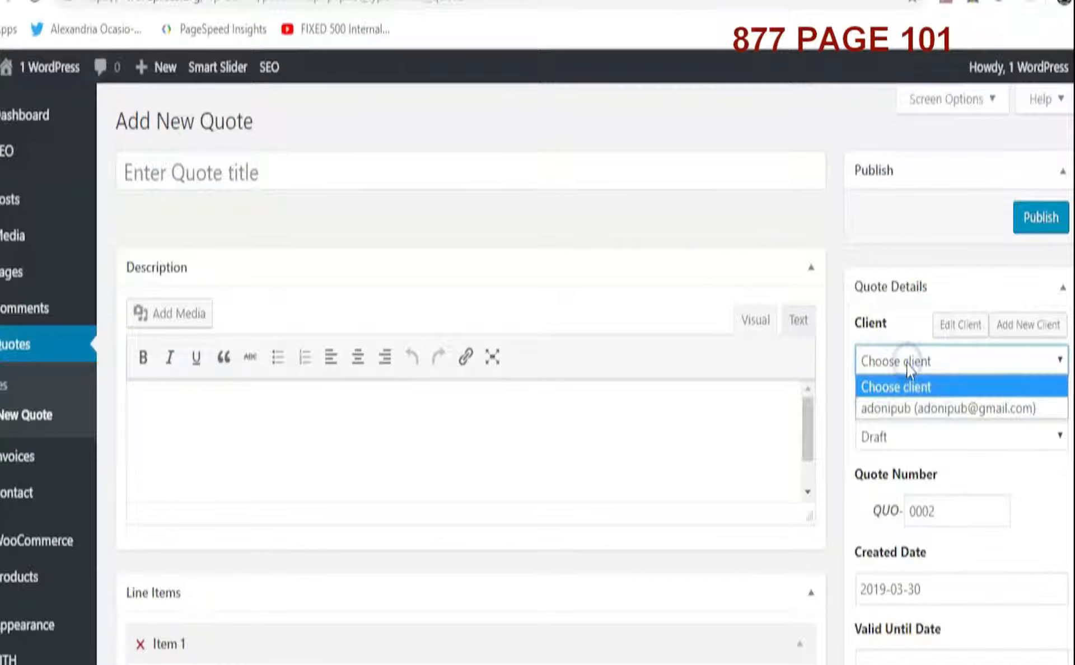
pyautogui.click(912, 409)
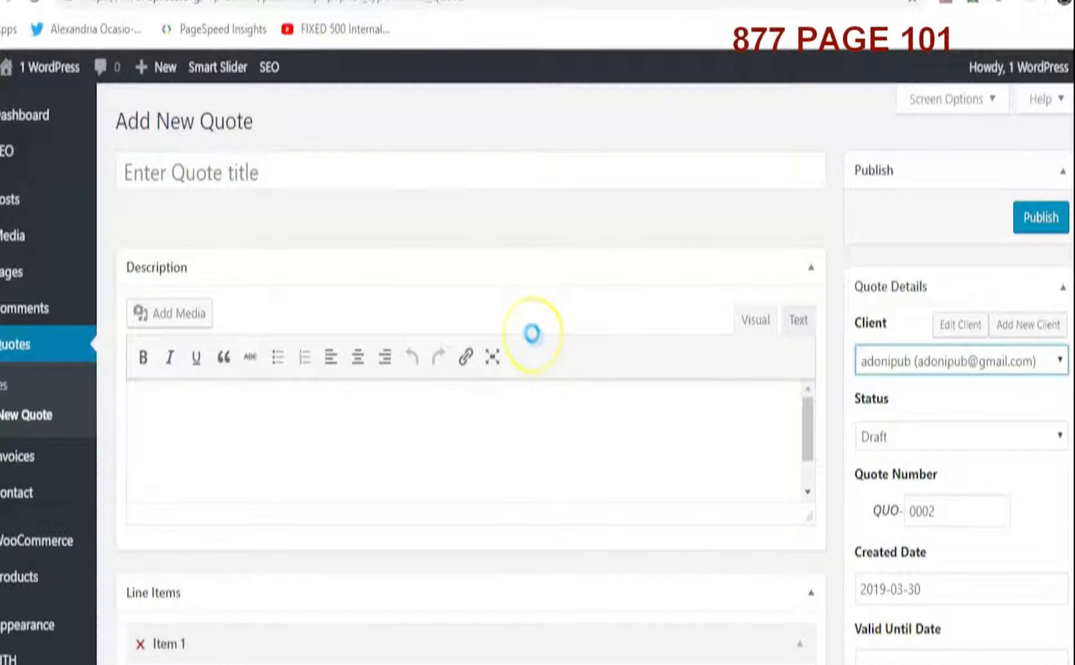
pyautogui.click(212, 171)
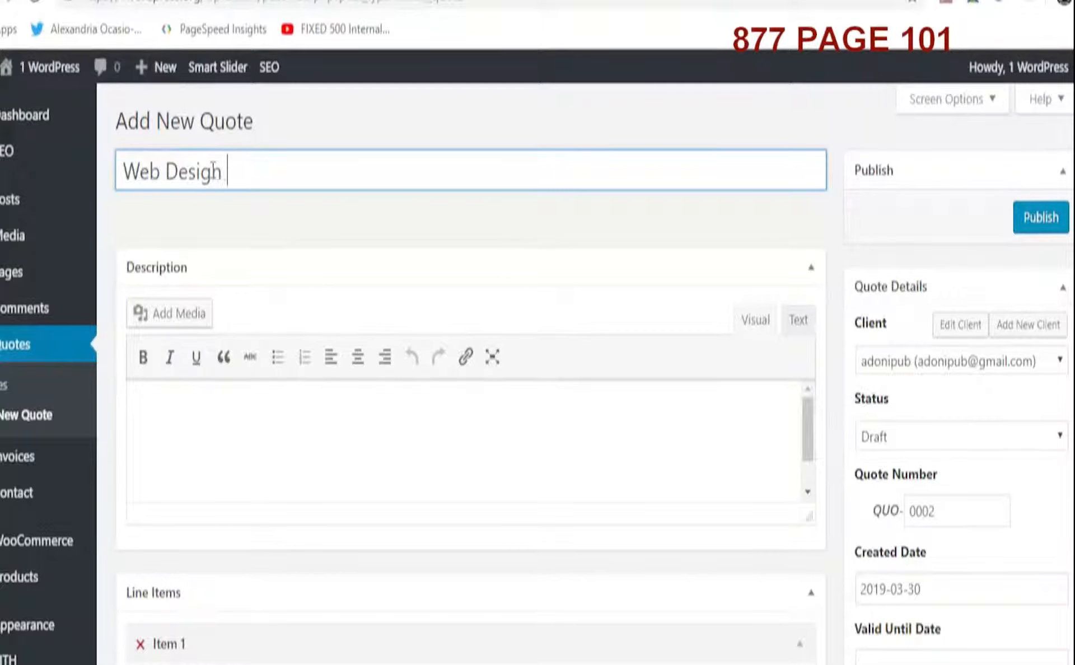
# Enter Work Design Work as the quote description
pyautogui.click(177, 427)
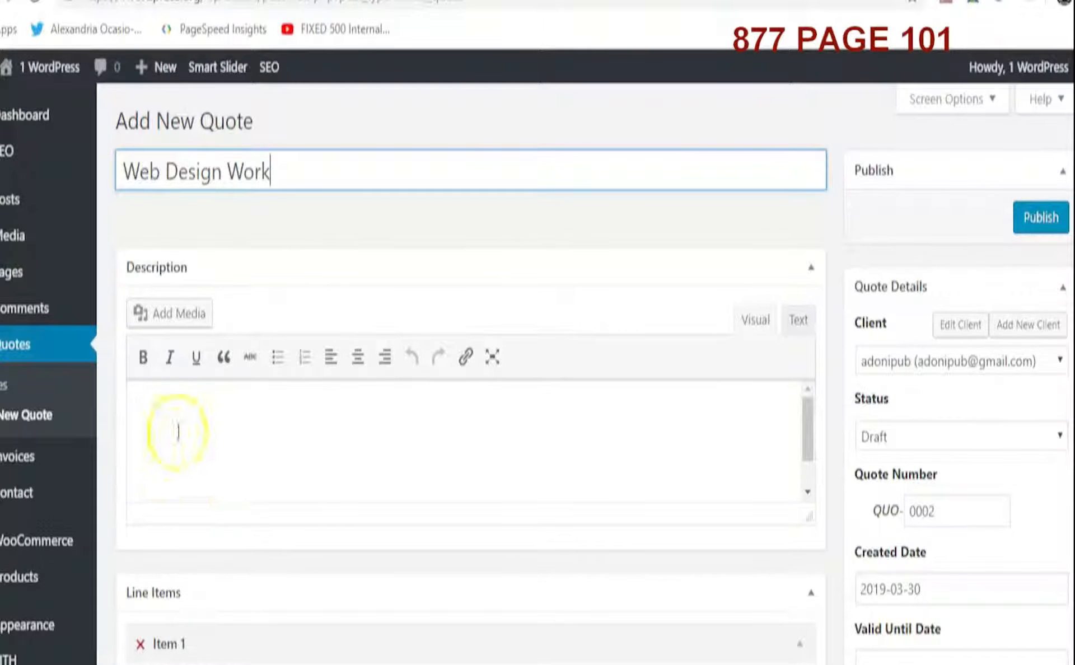
pyautogui.write('Work Design')
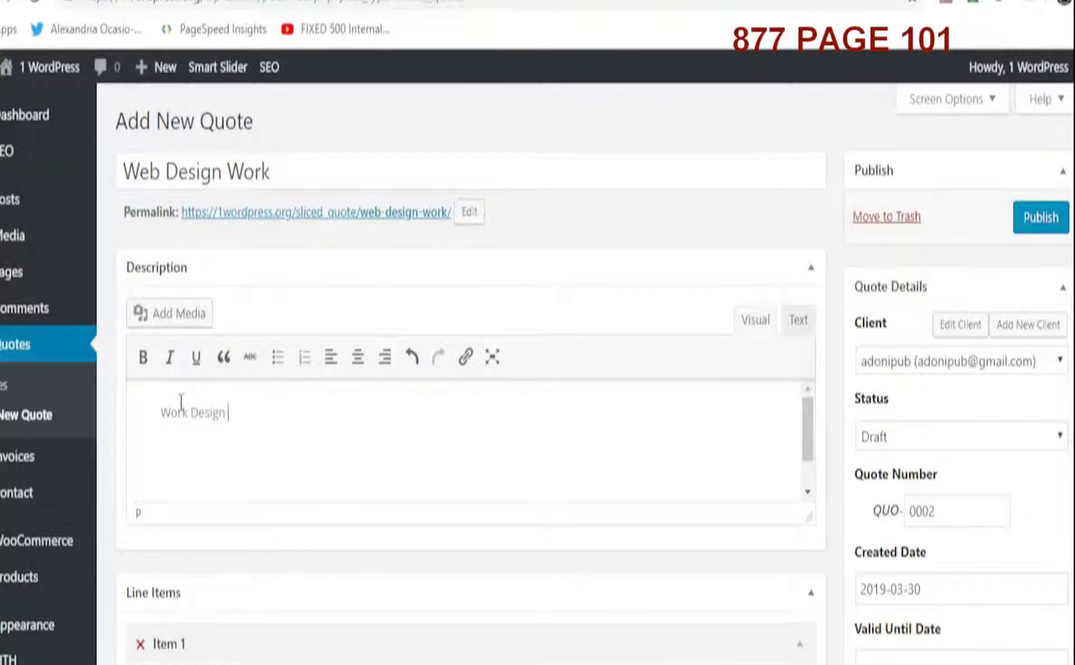
pyautogui.write('Work')
# Add the pre-defined Basic Design WP Website line item to the quote
pyautogui.scroll(-5, 281, 509)
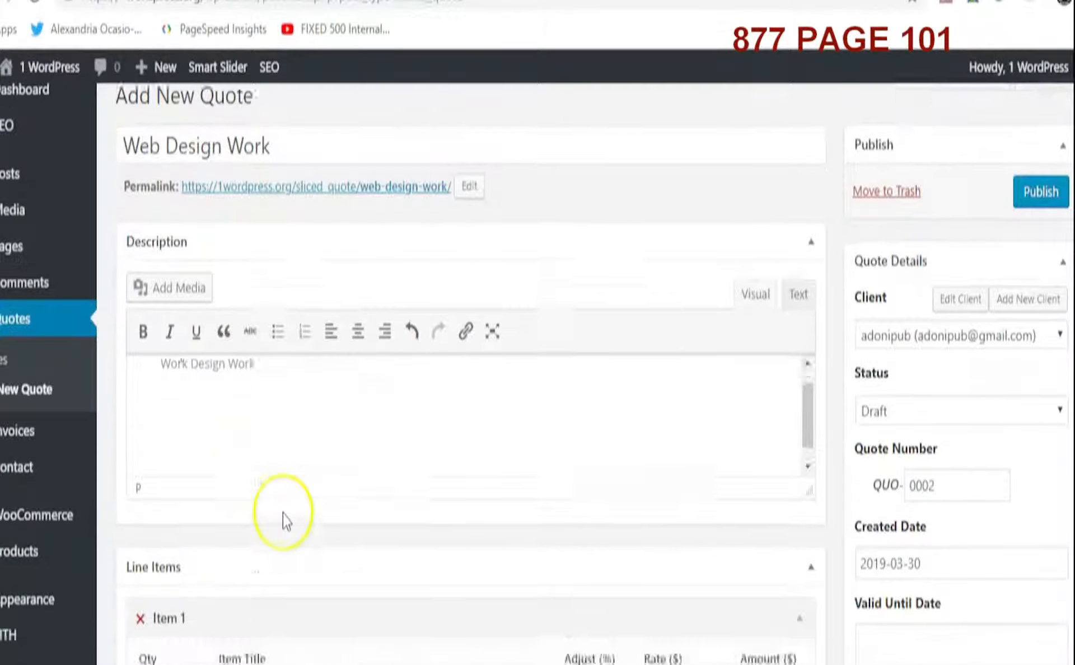
pyautogui.click(260, 439)
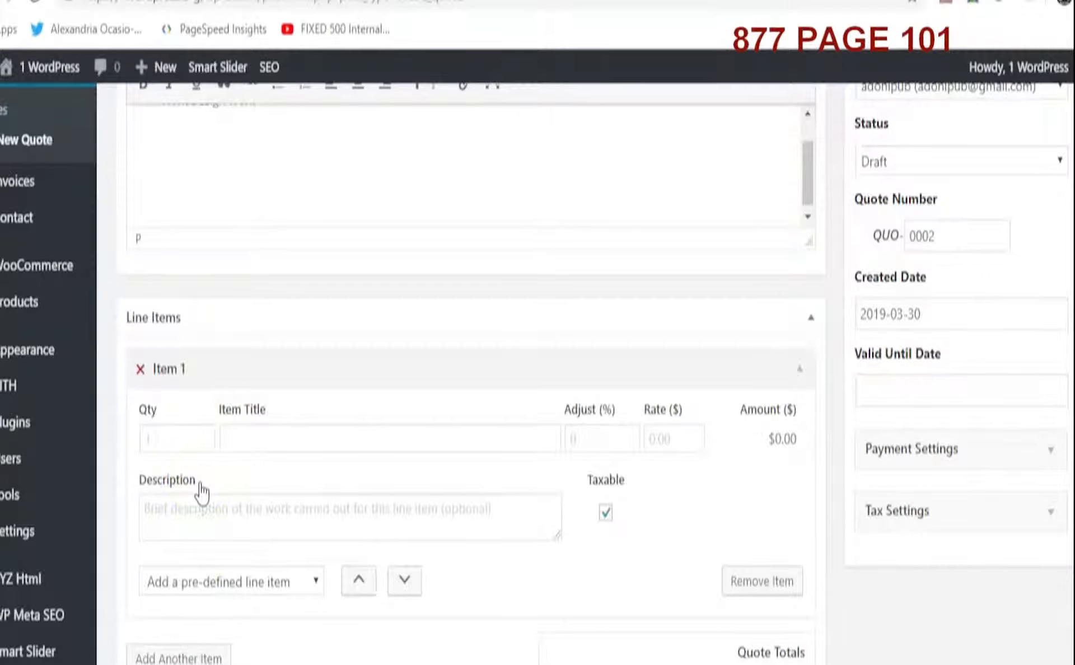
pyautogui.click(207, 588)
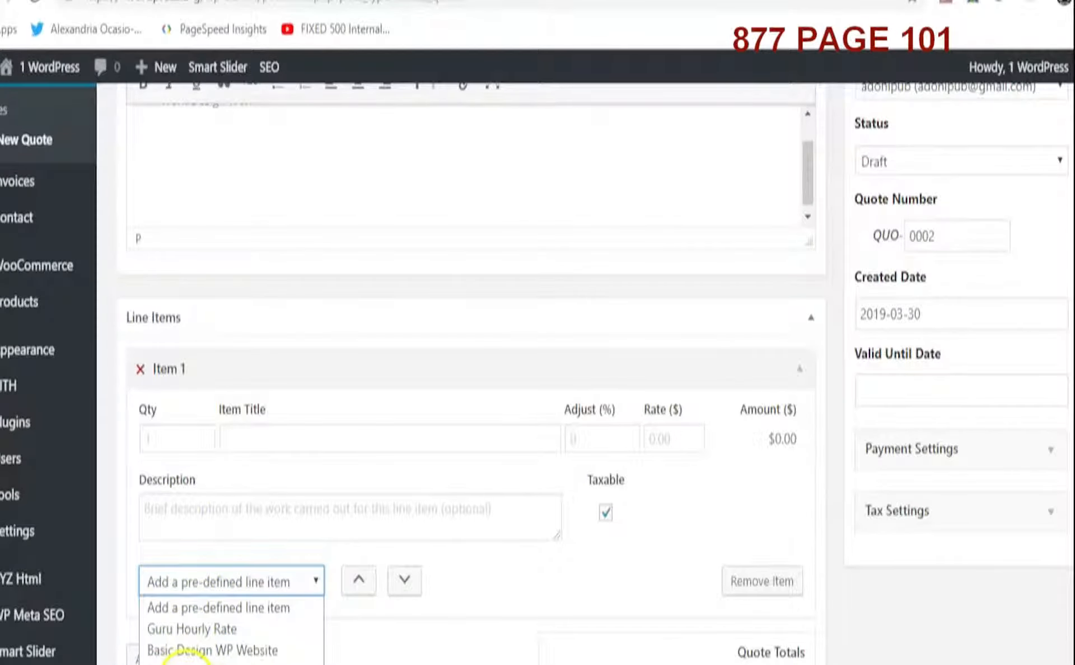
pyautogui.click(189, 650)
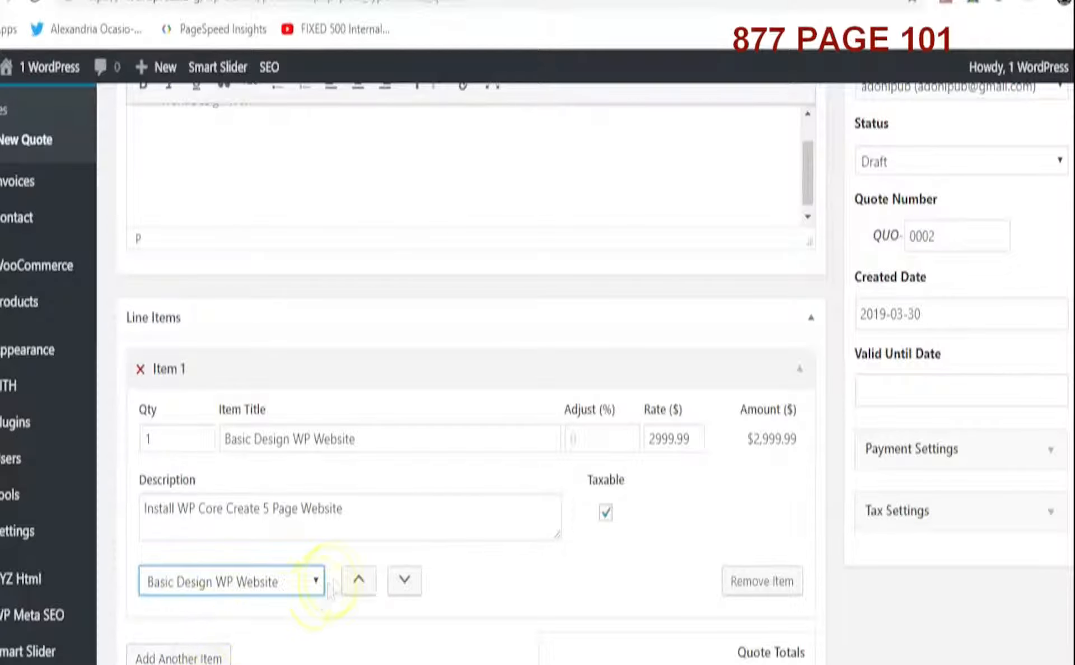
# Review the quote totals and view the published quote QUO-0001 in its browser tab
pyautogui.scroll(3, 364, 575)
pyautogui.scroll(-2, 364, 576)
pyautogui.scroll(-3, 365, 574)
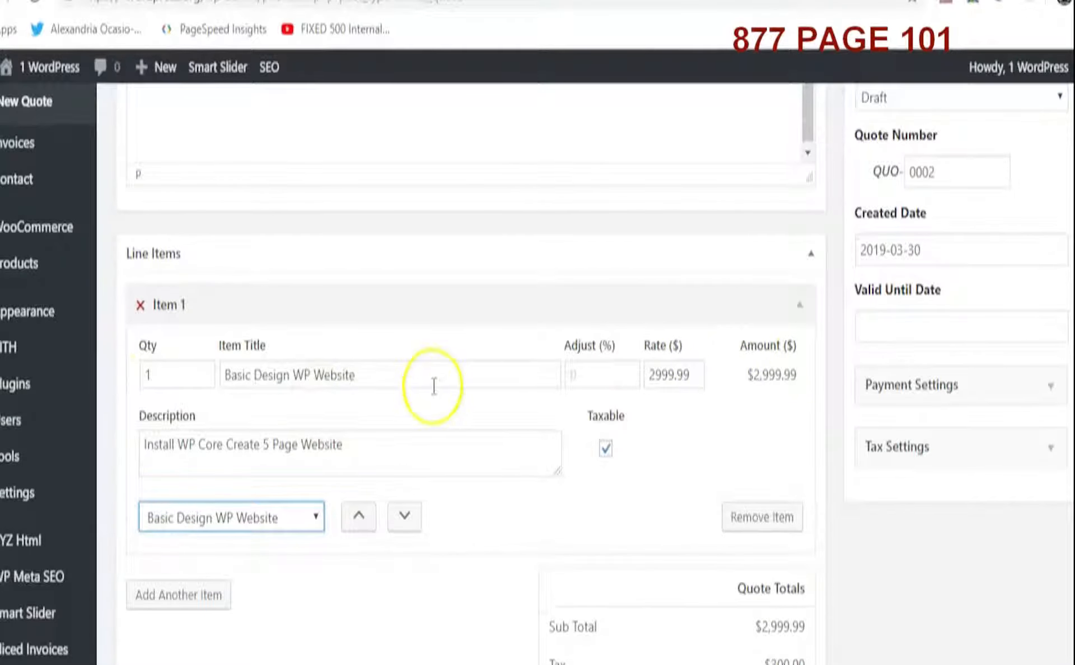
pyautogui.scroll(-5, 539, 542)
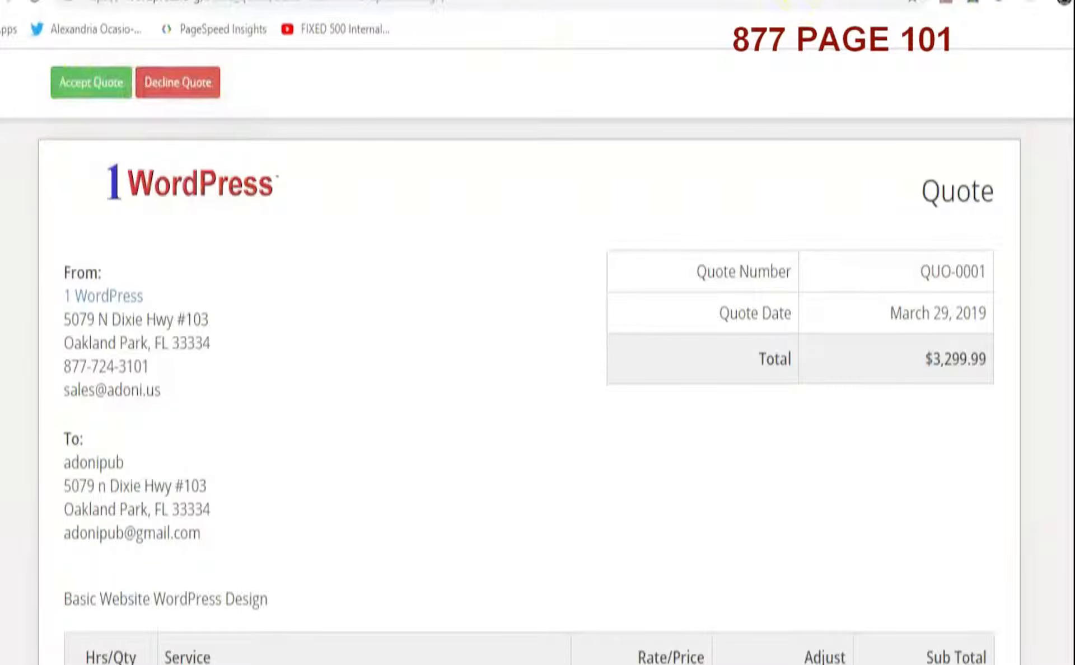
pyautogui.click(745, 2)
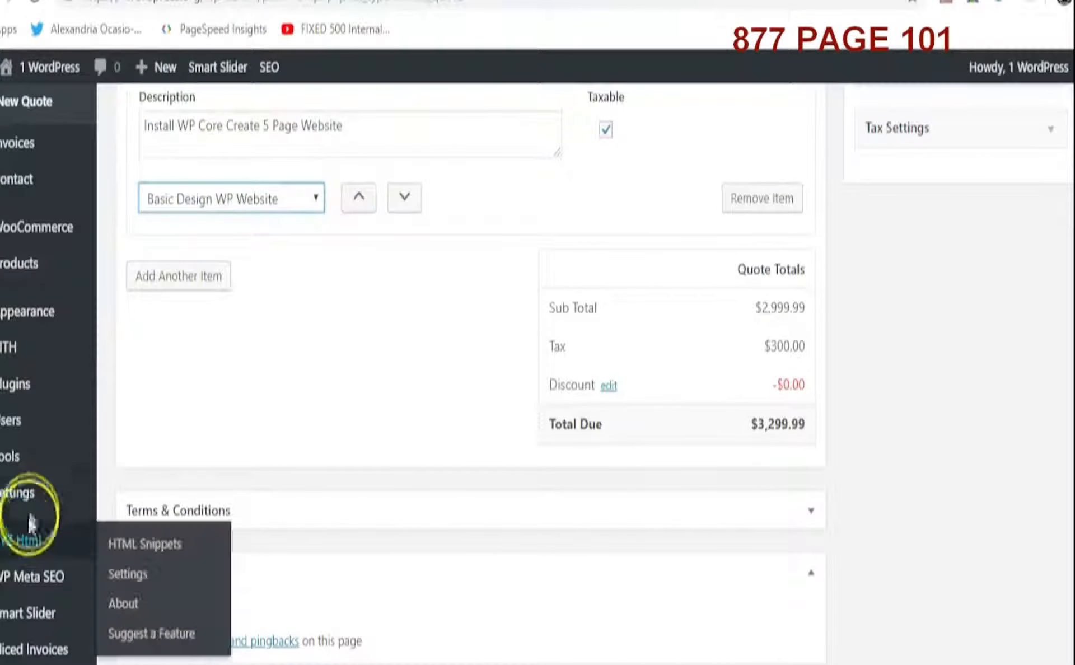
# Go to the Invoices list, leaving the quote editor without saving
pyautogui.moveTo(22, 459)
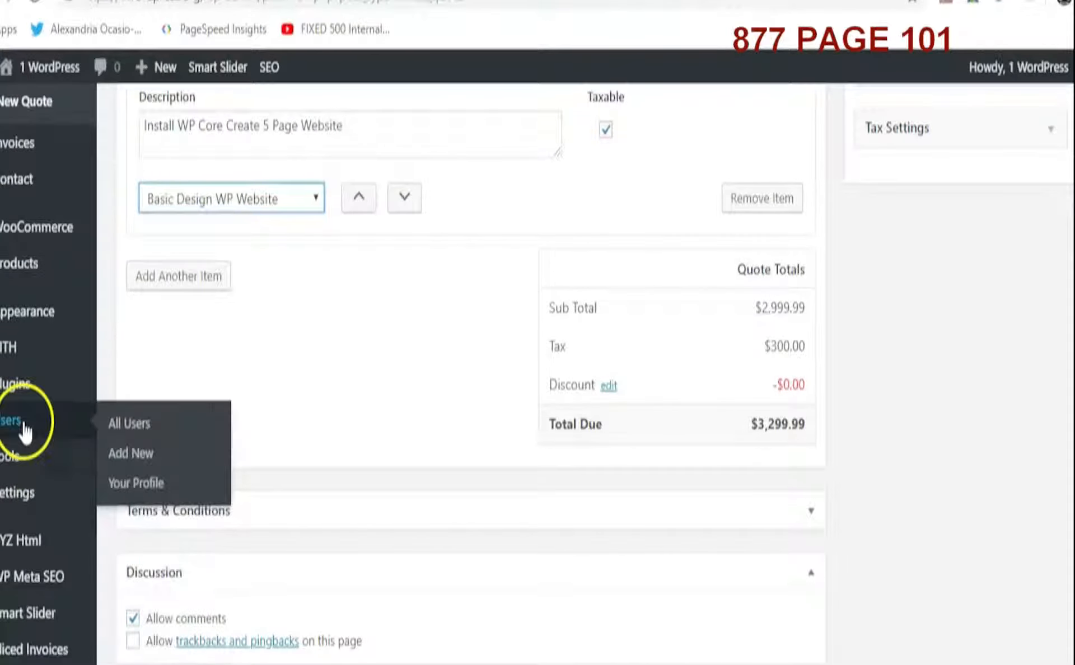
pyautogui.moveTo(23, 389)
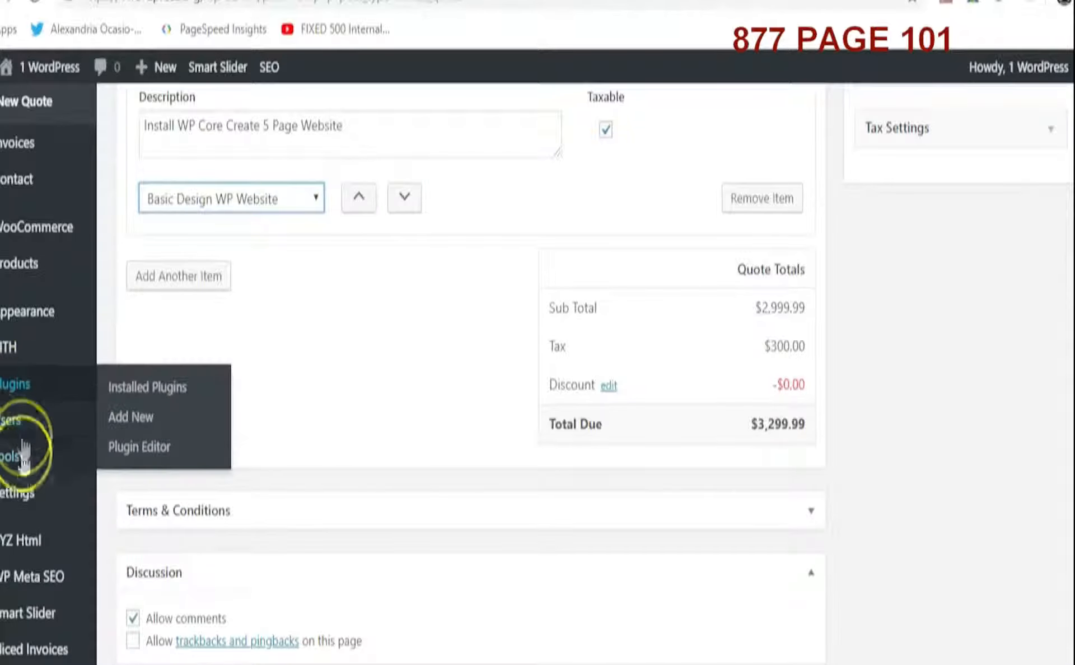
pyautogui.scroll(9, 53, 384)
pyautogui.click(137, 455)
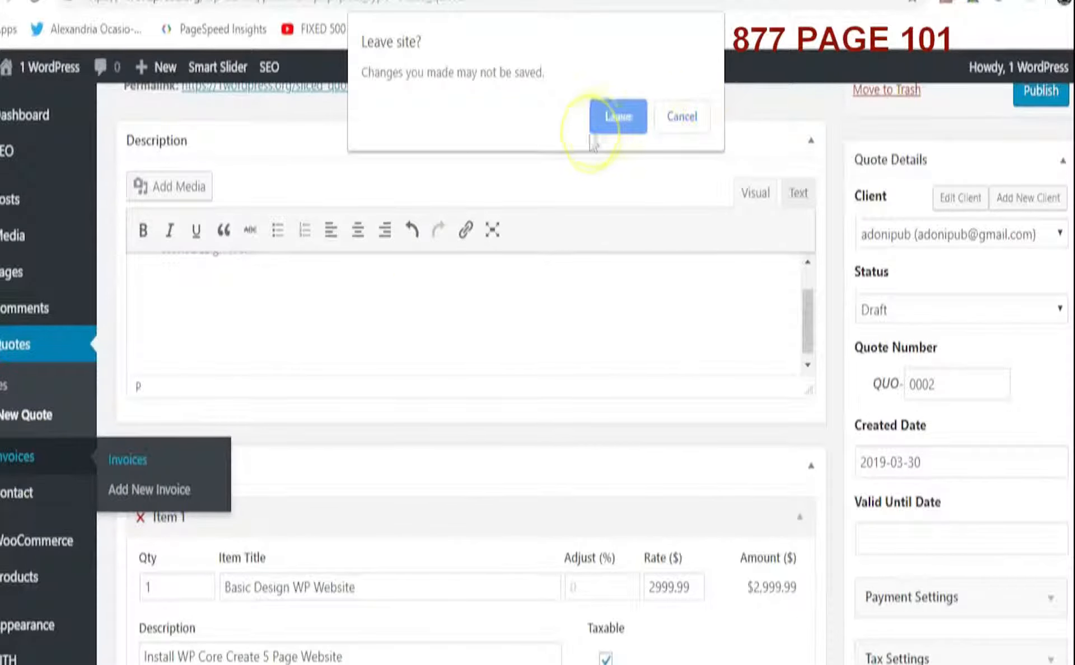
pyautogui.click(616, 118)
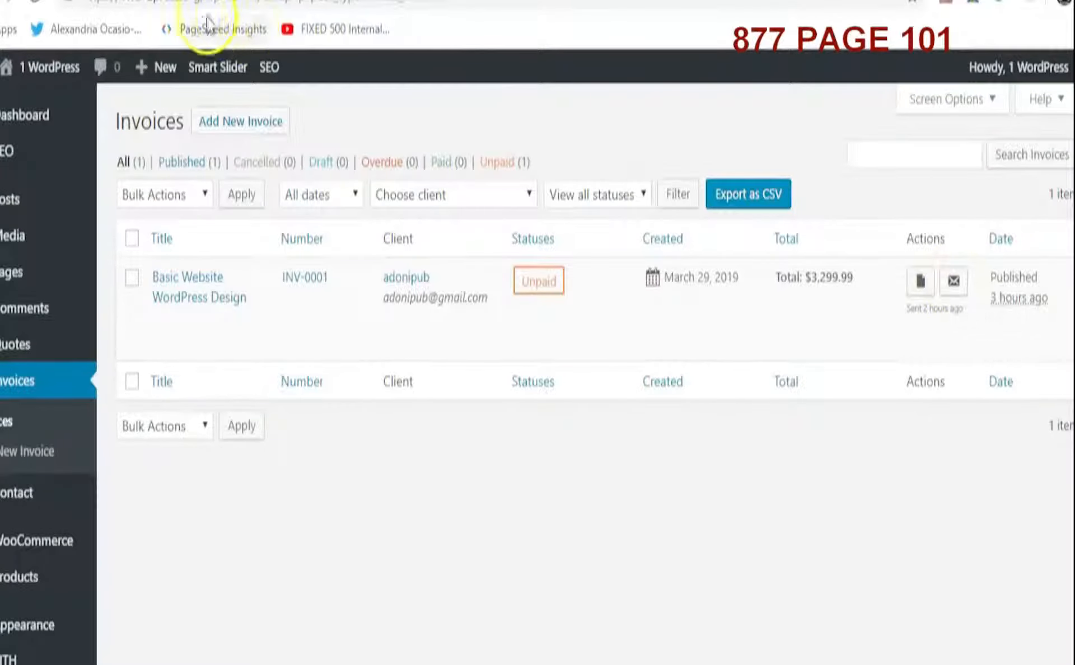
# Switch to Gmail and open the New quote QUO-0001 notification email
pyautogui.click(237, 1)
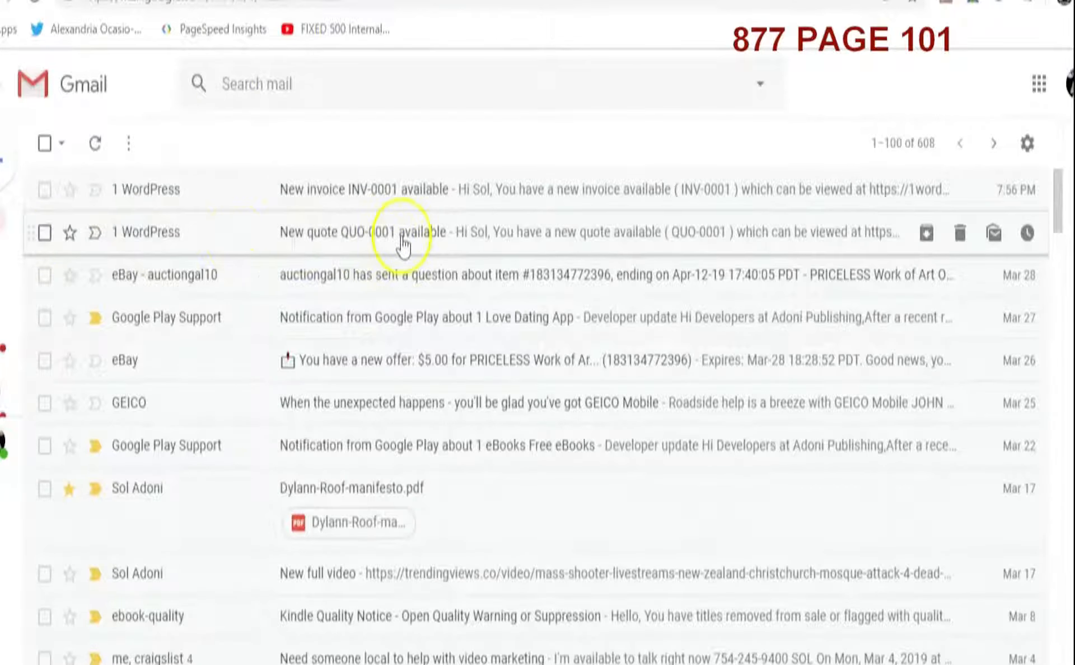
pyautogui.click(388, 235)
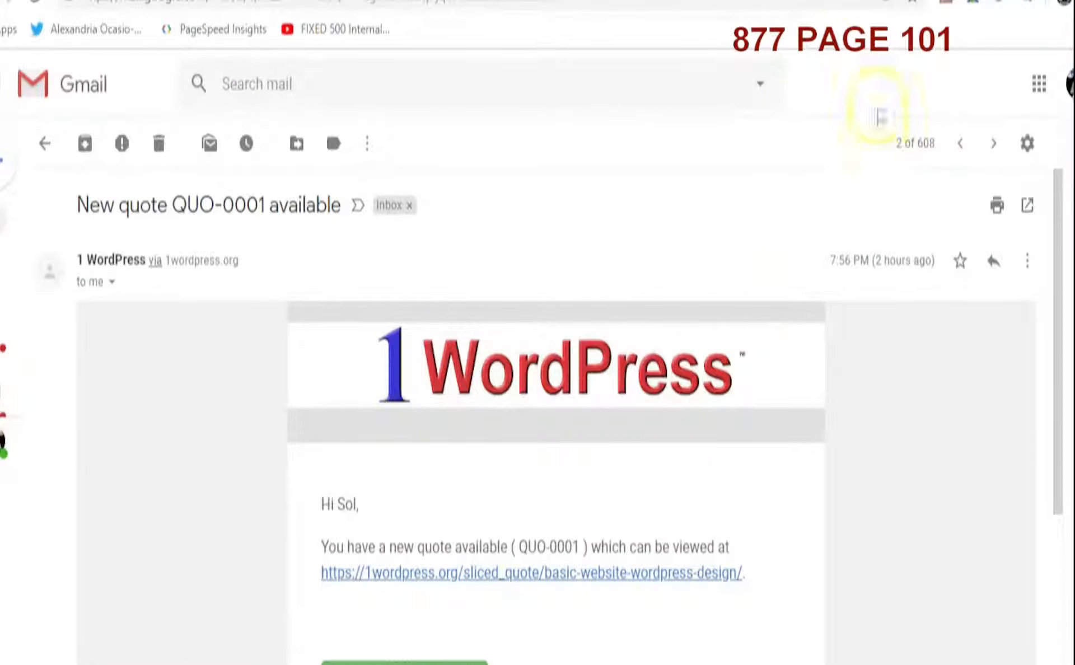
# View the client-facing quote page, then invoice INV-0001, and scroll through its line items and totals
pyautogui.click(336, 1)
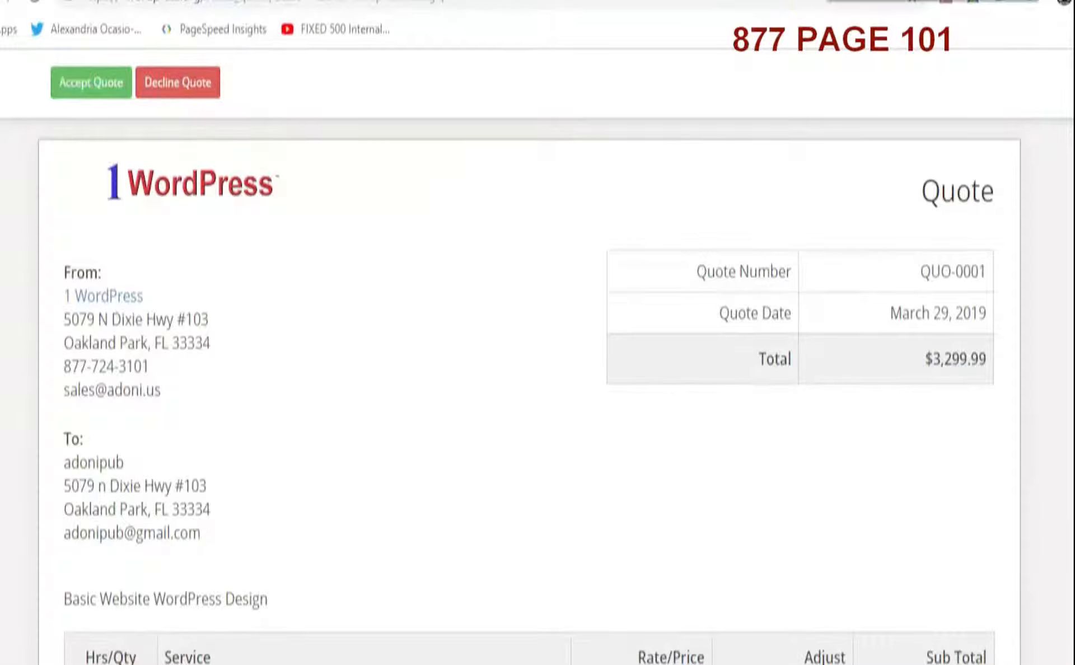
pyautogui.click(826, 1)
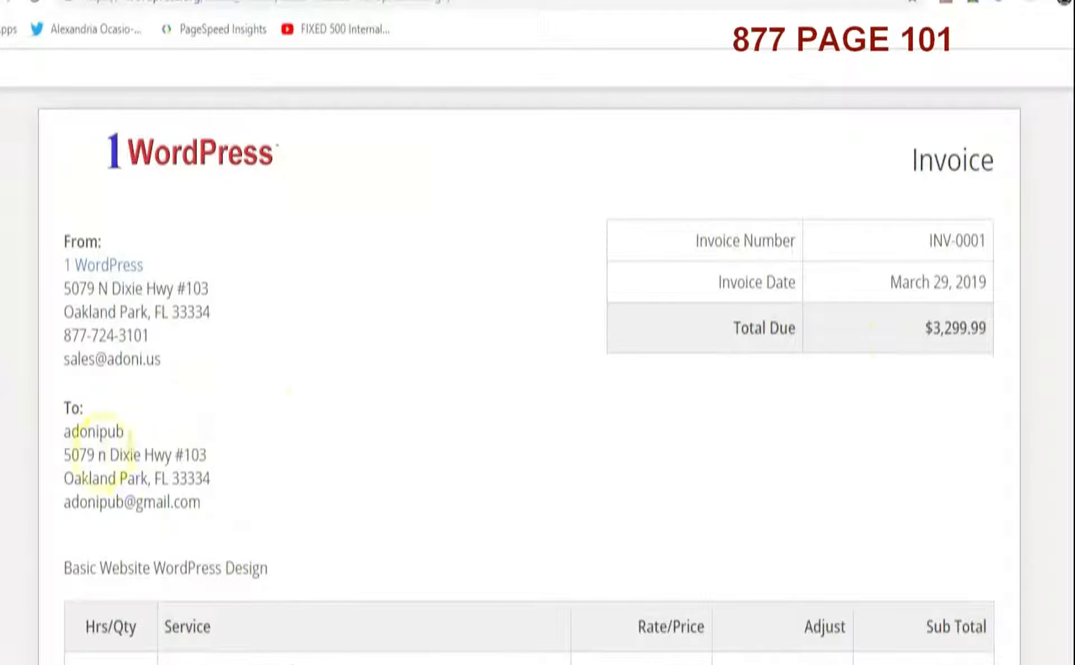
pyautogui.scroll(-8, 334, 491)
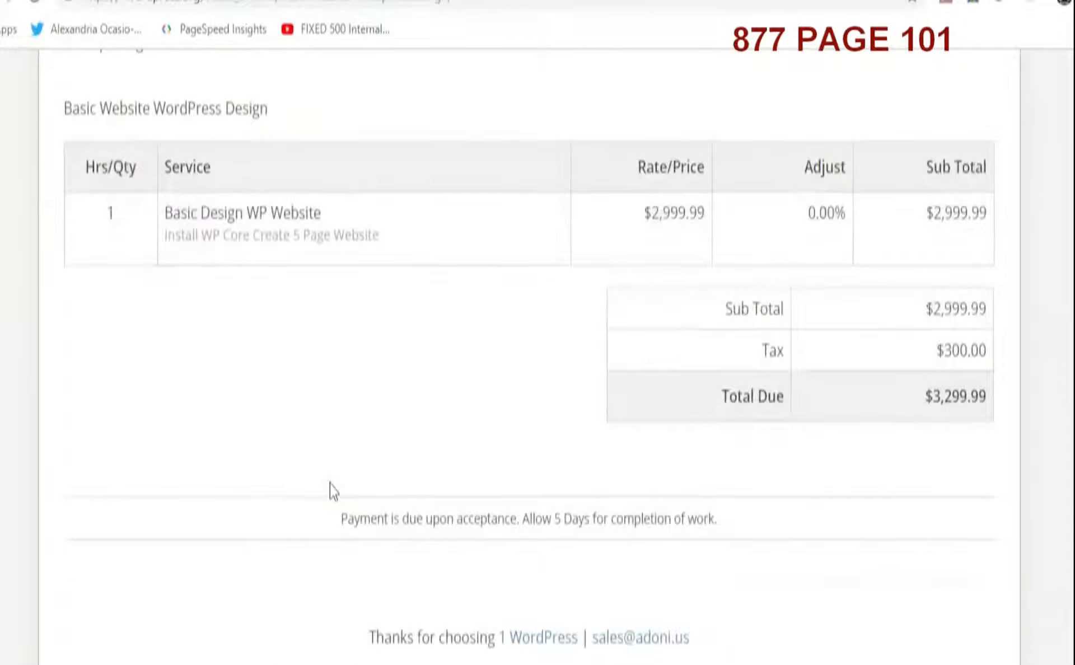
# Scroll back to the top of invoice INV-0001 and cycle through the open browser tabs
pyautogui.scroll(5, 333, 491)
pyautogui.scroll(3, 333, 491)
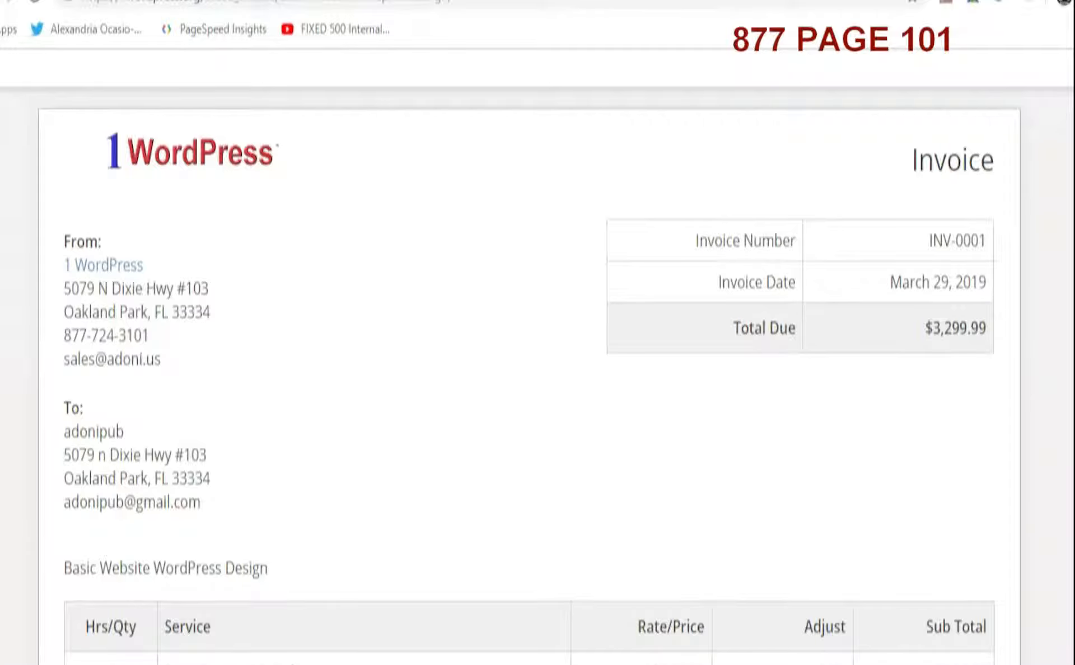
pyautogui.hotkey('ctrl', 'Tab')
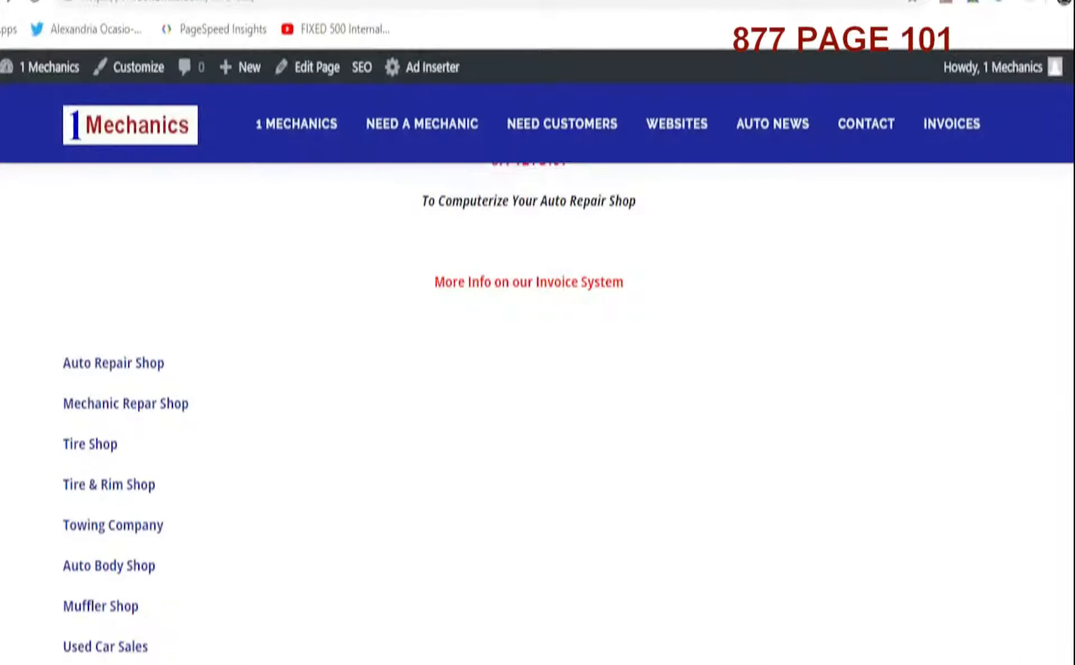
pyautogui.hotkey('ctrl', 'Tab')
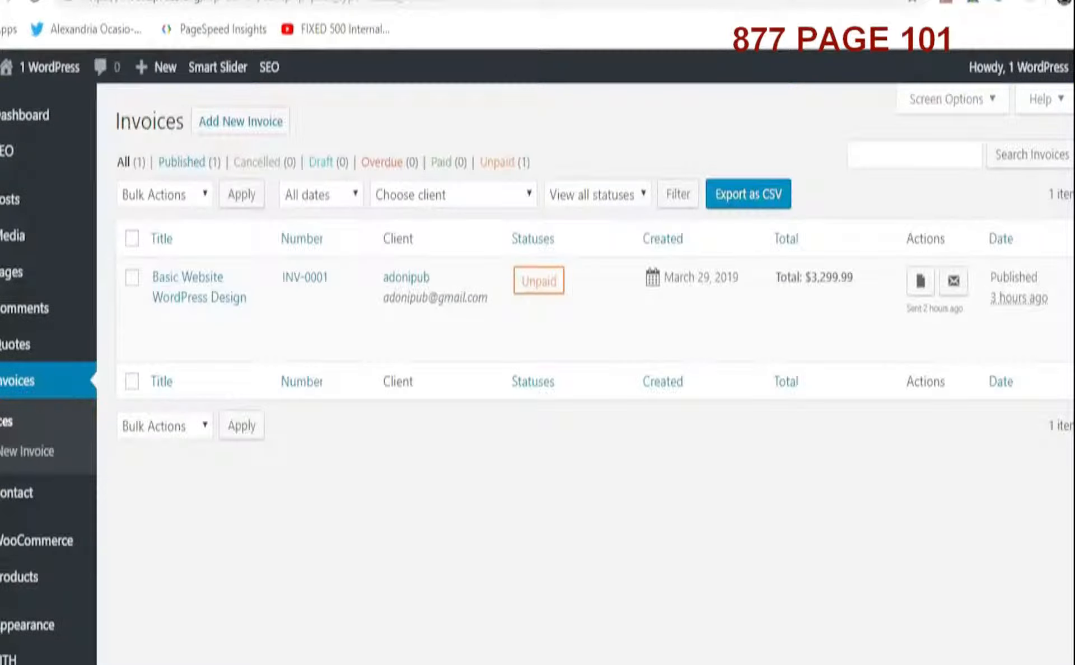
pyautogui.hotkey('ctrl', 'Tab')
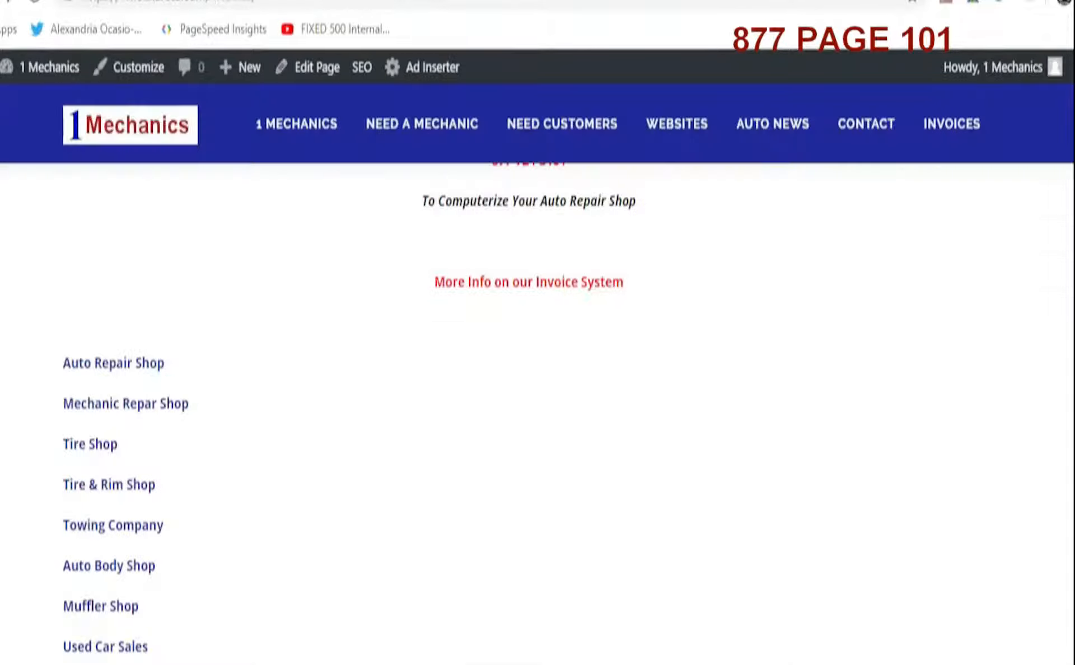
# Go back to the 1 WordPress home page and scroll down to the WordPress Invoices Estimates ordering section
pyautogui.hotkey('alt', 'Left')
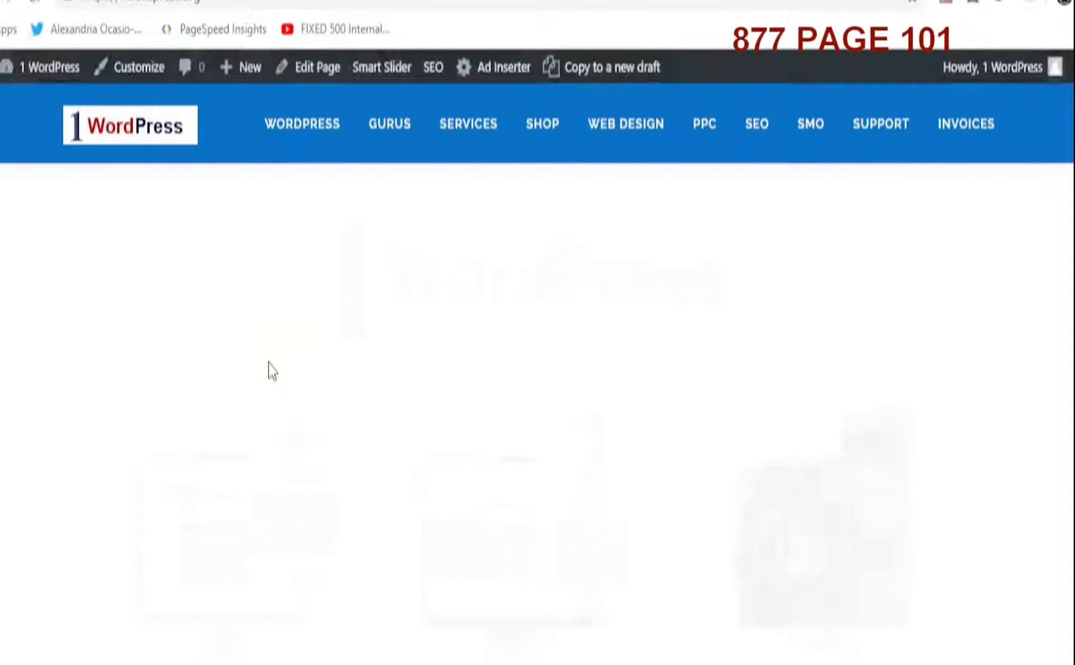
pyautogui.scroll(-4, 662, 374)
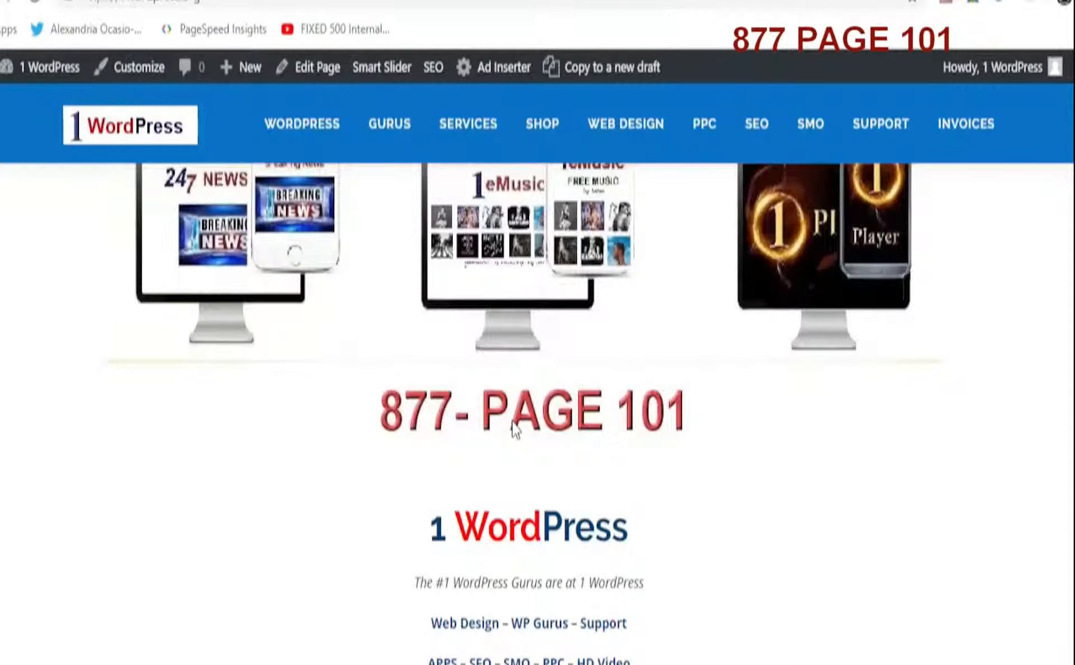
pyautogui.scroll(5, 514, 428)
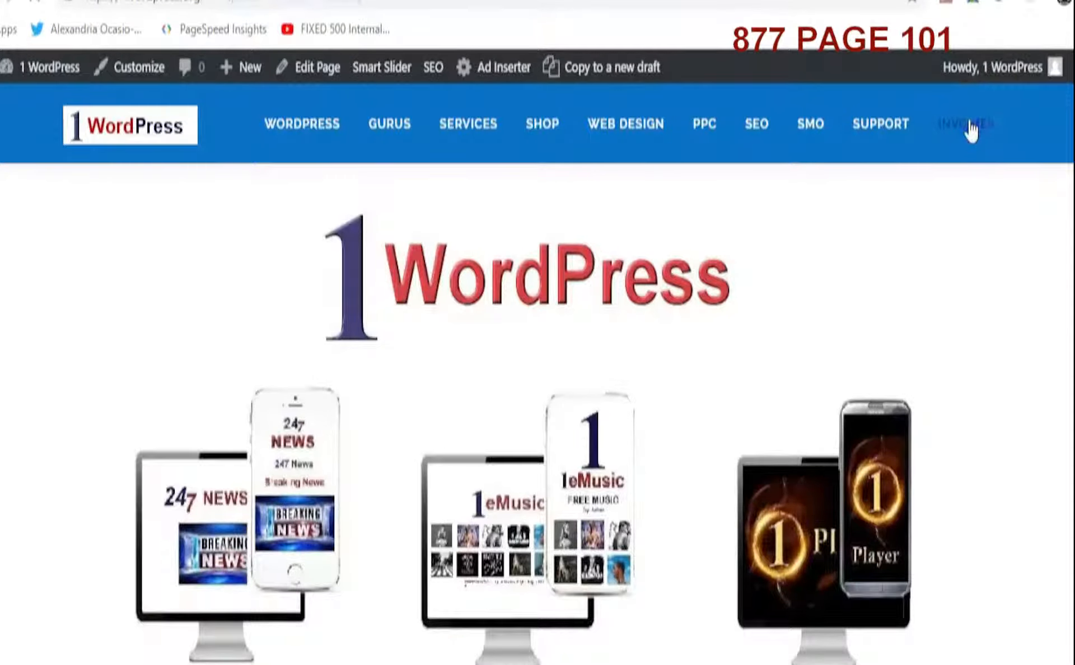
pyautogui.click(667, 493)
pyautogui.scroll(-8, 669, 497)
pyautogui.scroll(-10, 670, 500)
pyautogui.scroll(10, 670, 497)
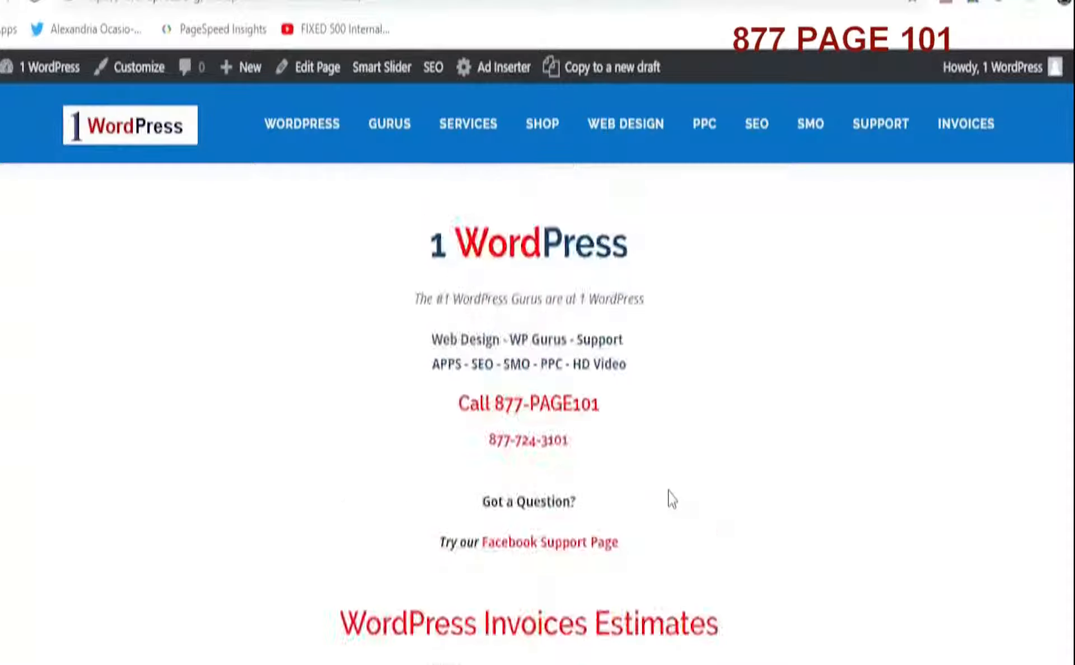
pyautogui.scroll(-4, 636, 518)
pyautogui.scroll(-12, 636, 518)
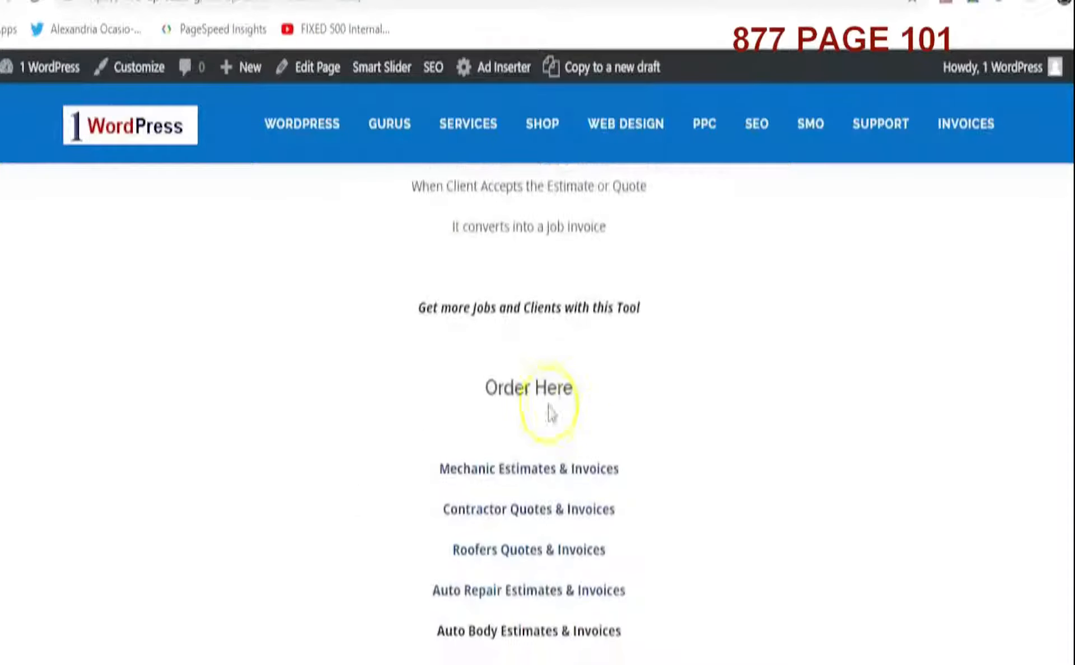
# Open the WordPress Invoices Estimates product page through Order Here and scroll through its description
pyautogui.click(543, 395)
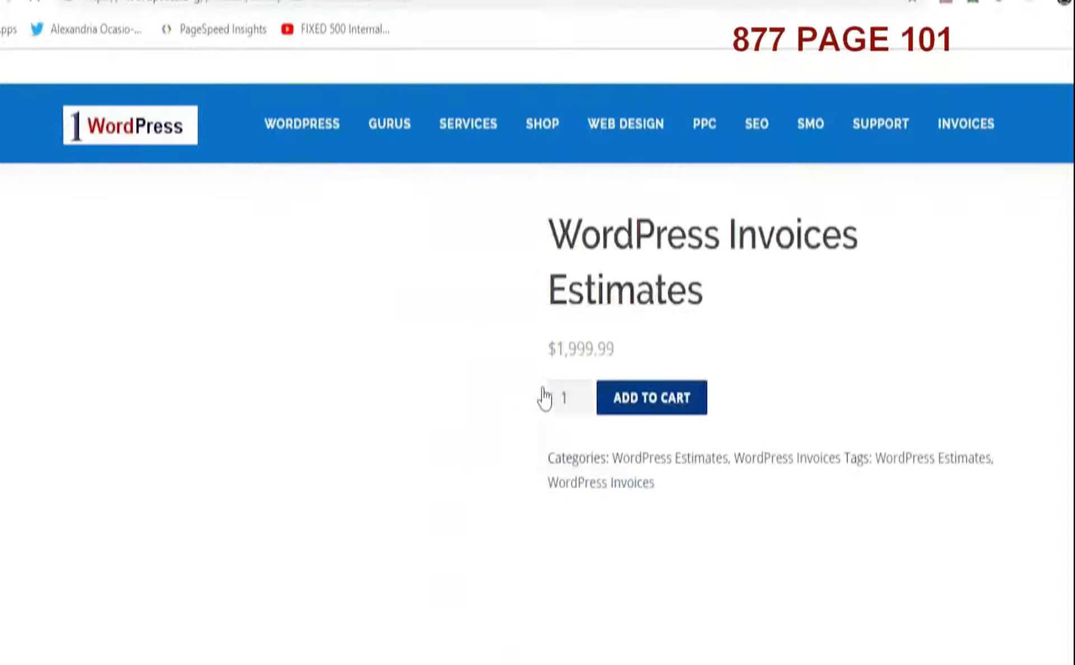
pyautogui.scroll(-8, 571, 436)
pyautogui.scroll(-12, 572, 430)
pyautogui.scroll(9, 571, 425)
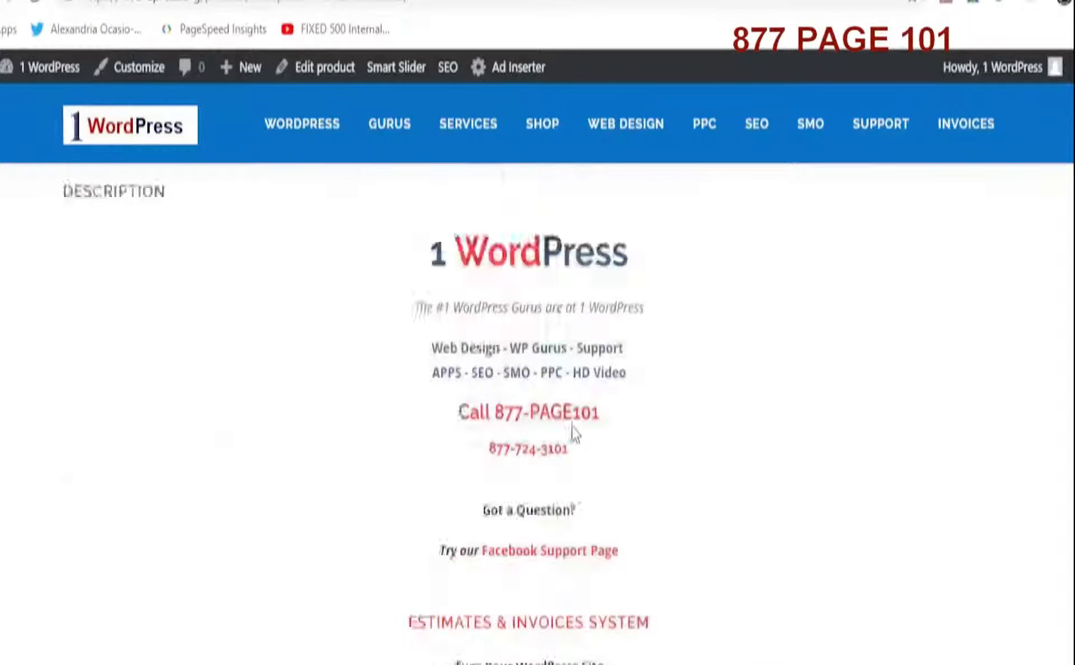
pyautogui.scroll(8, 573, 432)
# Return to the 1 WordPress home page using the site logo
pyautogui.click(620, 367)
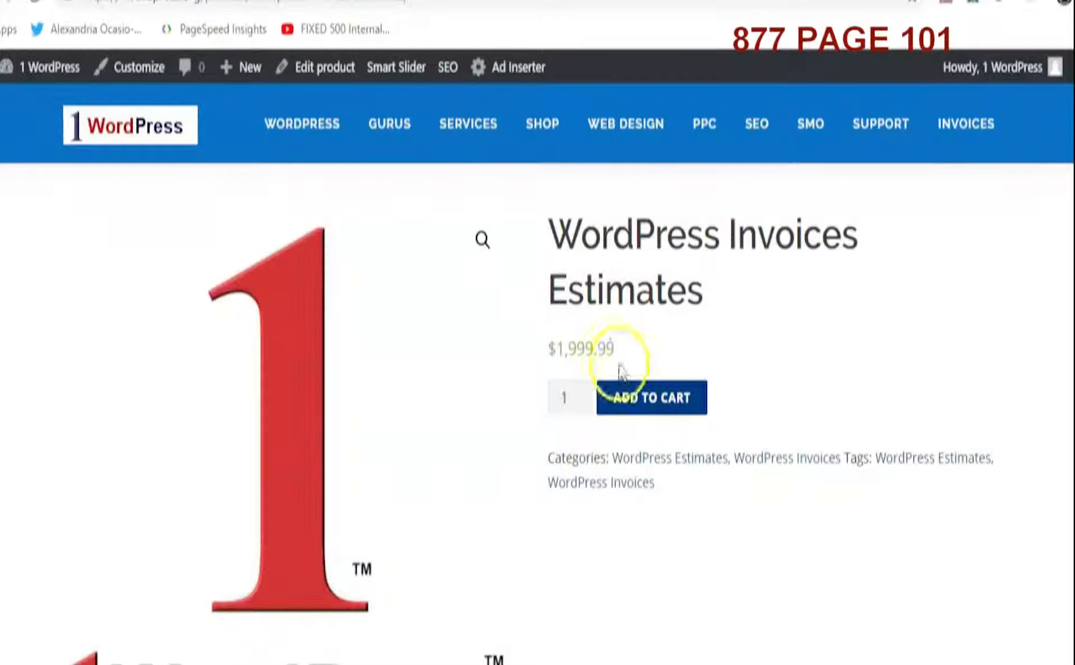
pyautogui.click(158, 132)
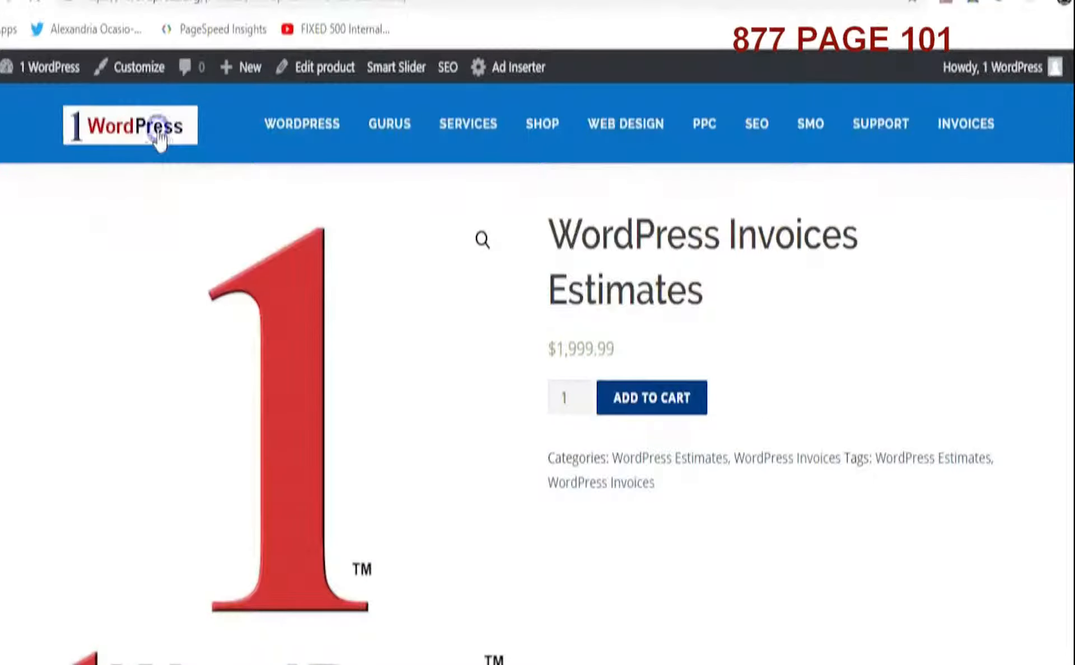